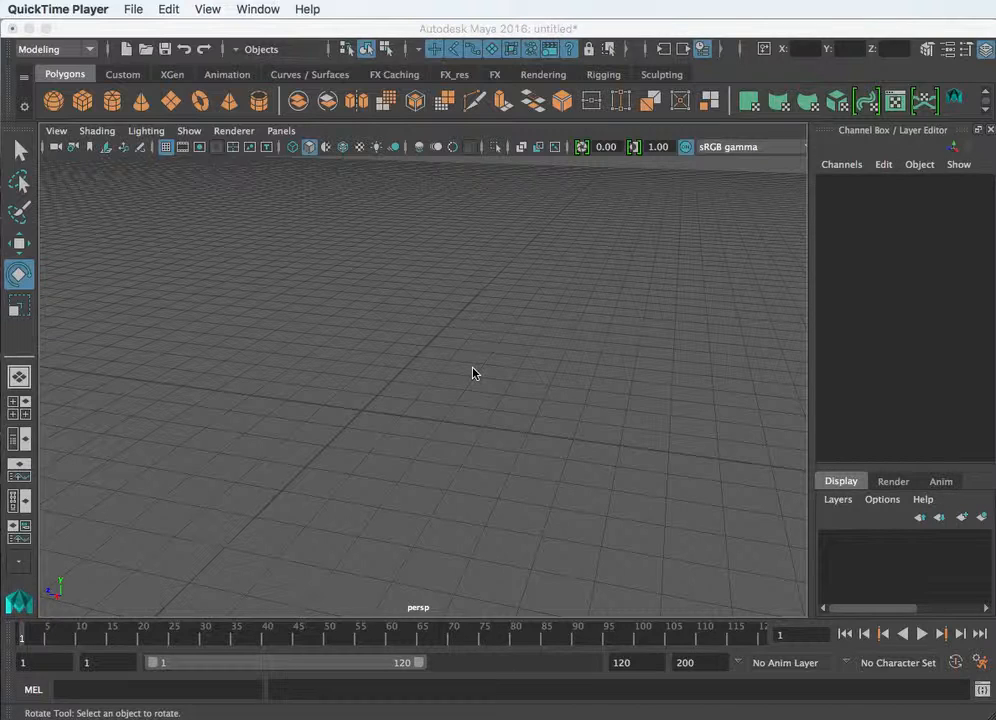
# Create a polygon cube, duplicate it, and move the duplicate along Z to about -3.992
pyautogui.click(82, 100)
pyautogui.click(82, 100)
pyautogui.hotkey('ctrl', 'd')
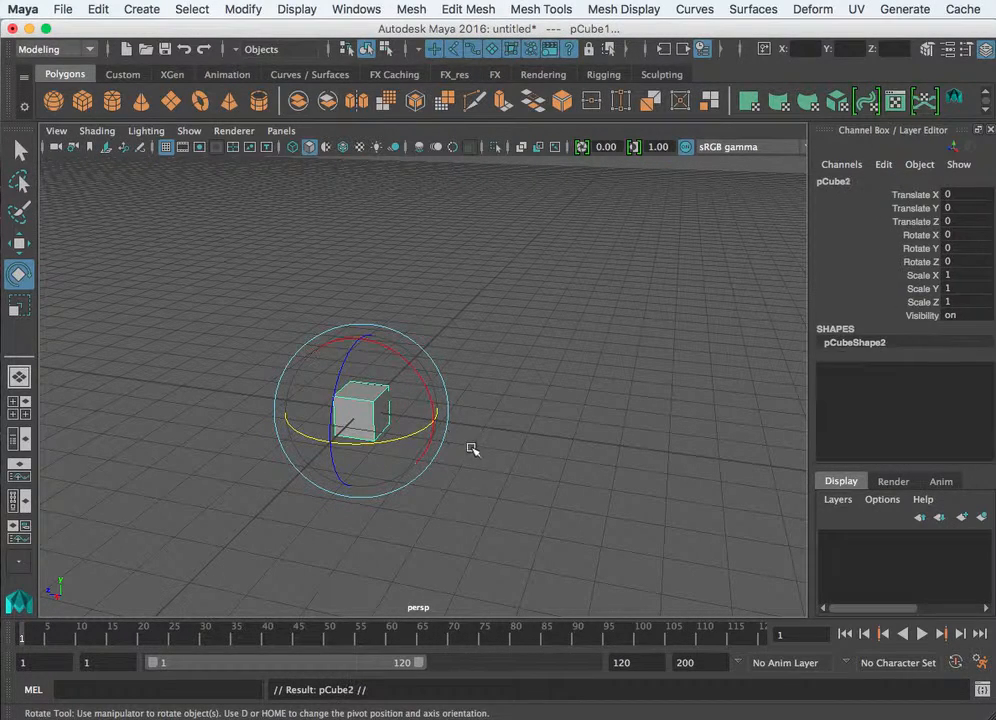
pyautogui.press('w')
pyautogui.moveTo(292, 402); pyautogui.dragTo(517, 433)
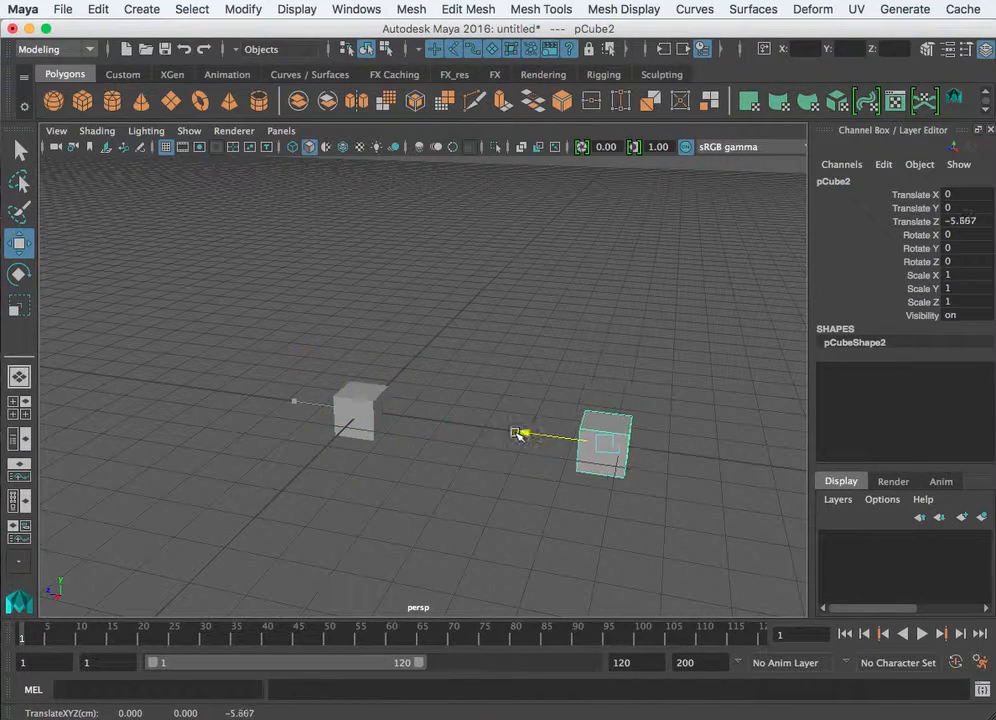
# Scale the original cube into a flat slab of about 7.304 in X, 0.945 in Y and 2.869 in Z
pyautogui.click(378, 398)
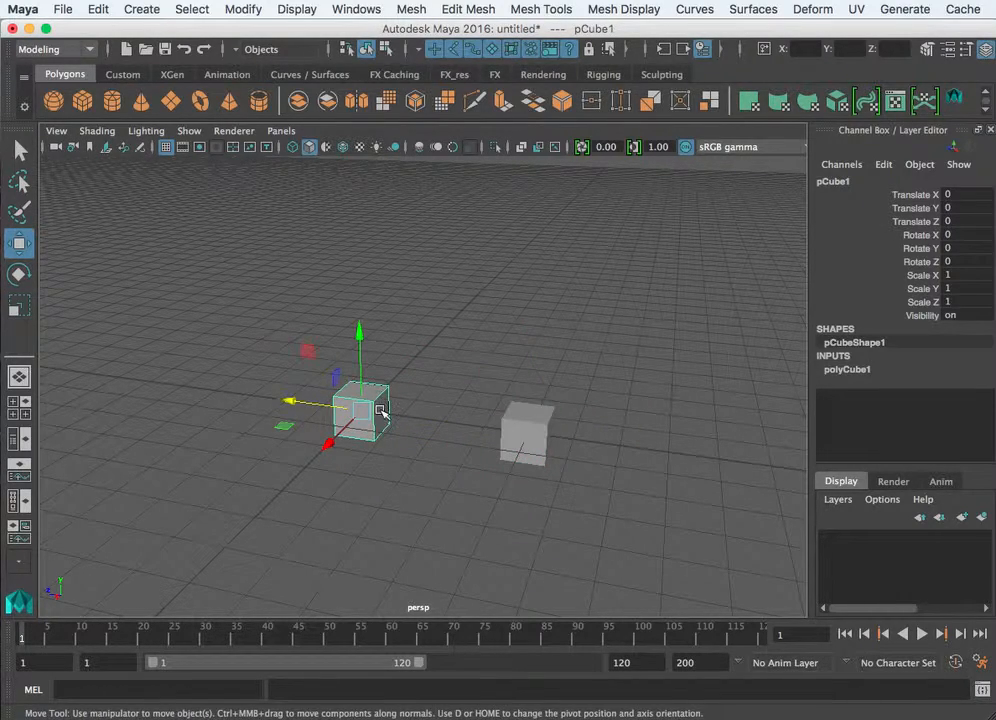
pyautogui.press('r')
pyautogui.moveTo(367, 417); pyautogui.dragTo(298, 474)
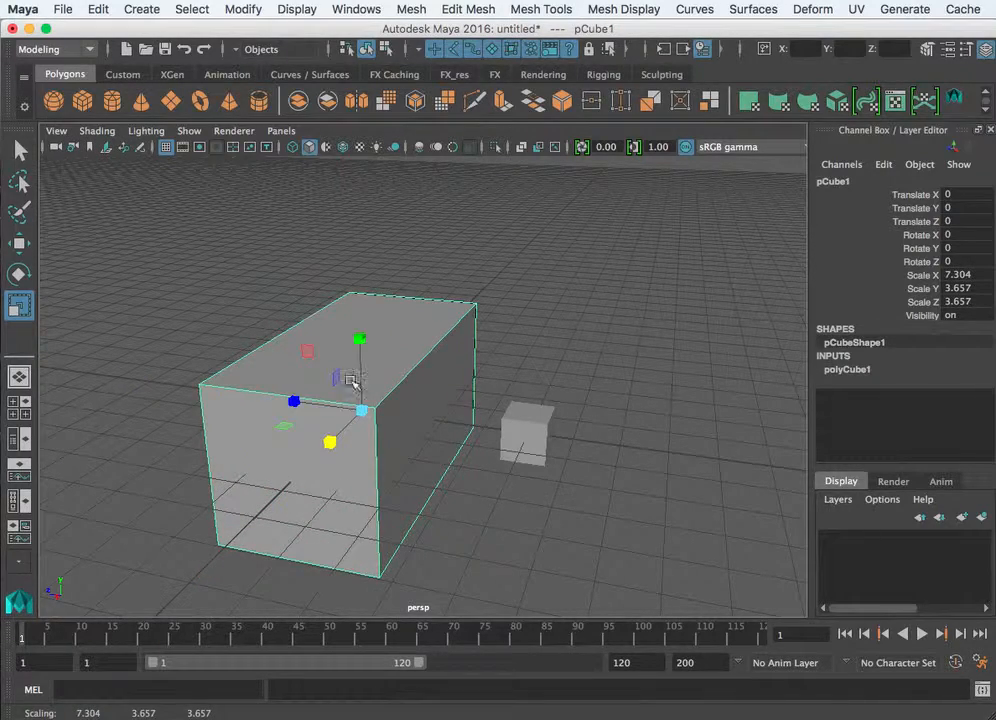
pyautogui.moveTo(360, 339); pyautogui.dragTo(354, 397)
pyautogui.moveTo(294, 401); pyautogui.dragTo(310, 407)
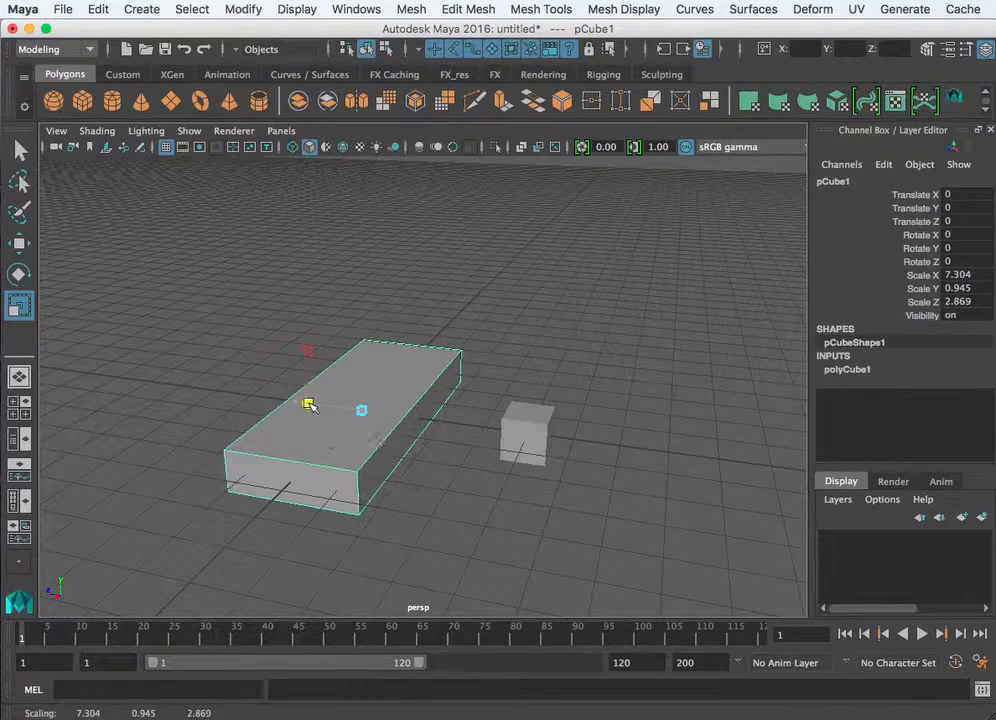
# Scale the duplicate cube into a small flat block of about 1.876 in X, 0.672 in Y and 1.798 in Z
pyautogui.click(522, 430)
pyautogui.click(389, 421)
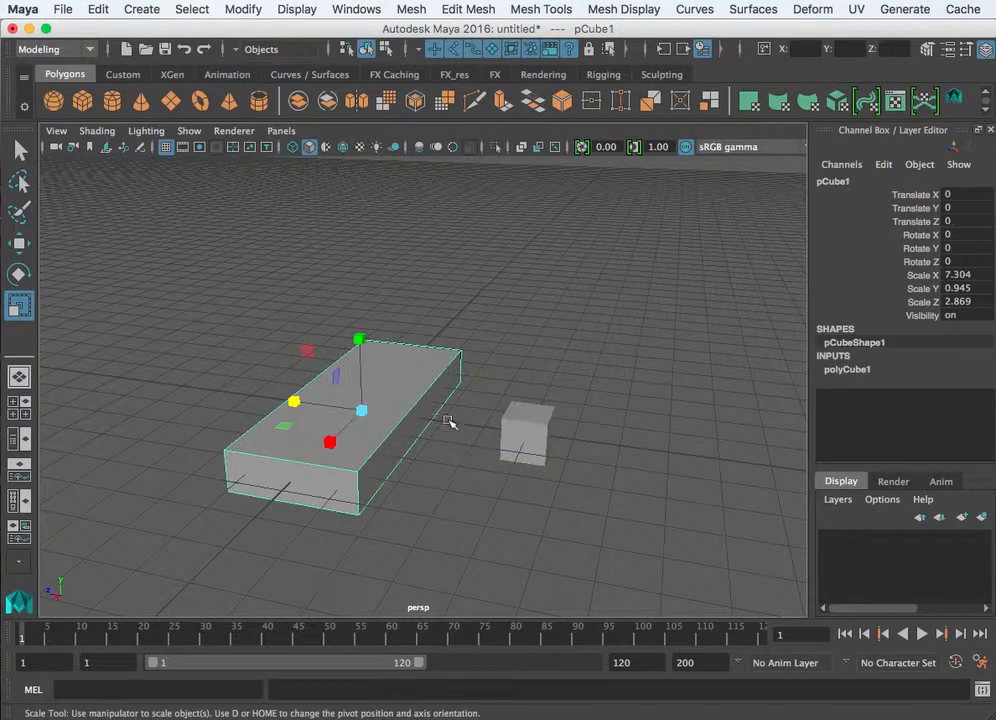
pyautogui.click(510, 424)
pyautogui.moveTo(455, 423); pyautogui.dragTo(440, 427)
pyautogui.moveTo(511, 467); pyautogui.dragTo(496, 497)
pyautogui.moveTo(531, 361)
pyautogui.mouseDown()
pyautogui.moveTo(532, 387)
pyautogui.moveTo(534, 356)
pyautogui.mouseUp()
# Move the small block onto the slab, to about 0.957 in Y and -0.232 in Z
pyautogui.press('w')
pyautogui.click(540, 347)
pyautogui.click(530, 422)
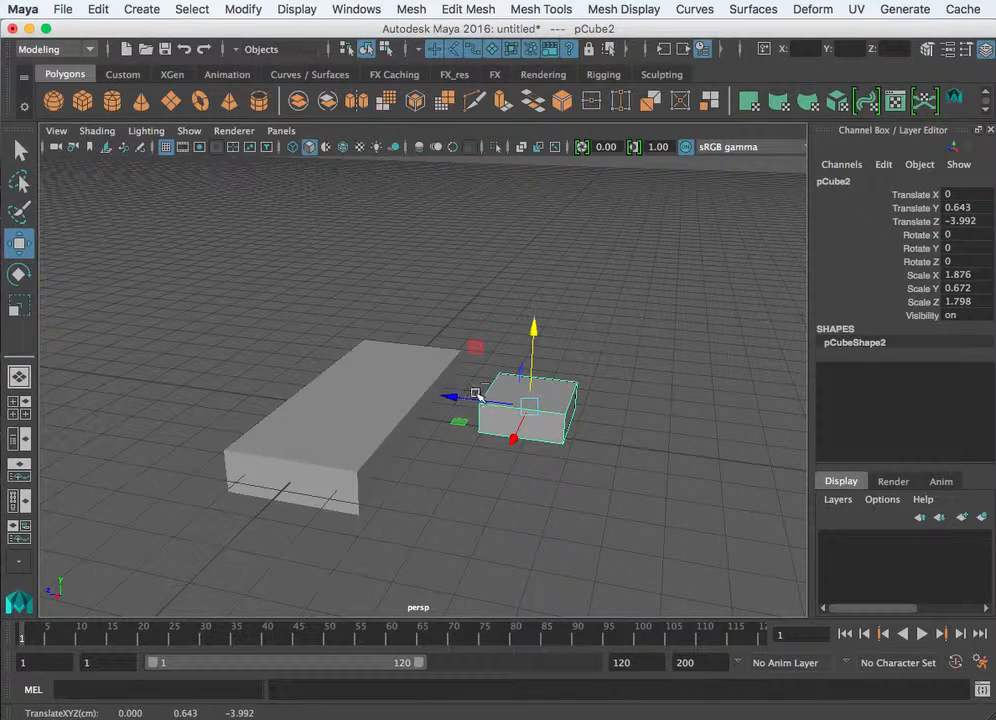
pyautogui.moveTo(474, 396); pyautogui.dragTo(315, 389)
pyautogui.moveTo(368, 314); pyautogui.dragTo(367, 305)
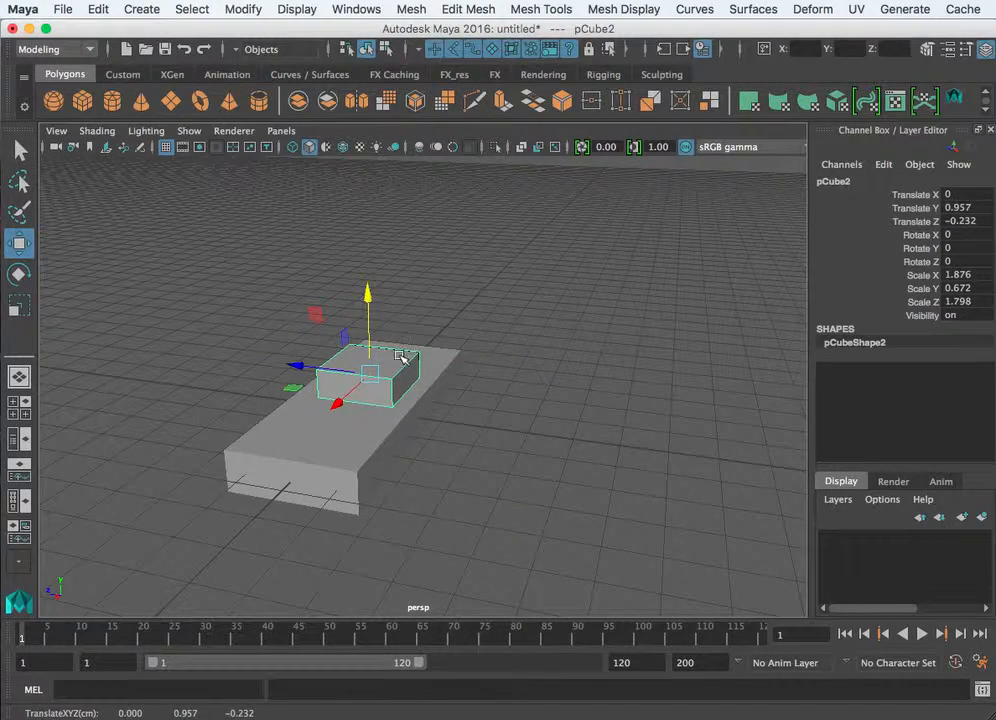
# Parent the small block under the non-uniformly scaled slab and clear the selection
pyautogui.click(386, 430)
pyautogui.press('Down')
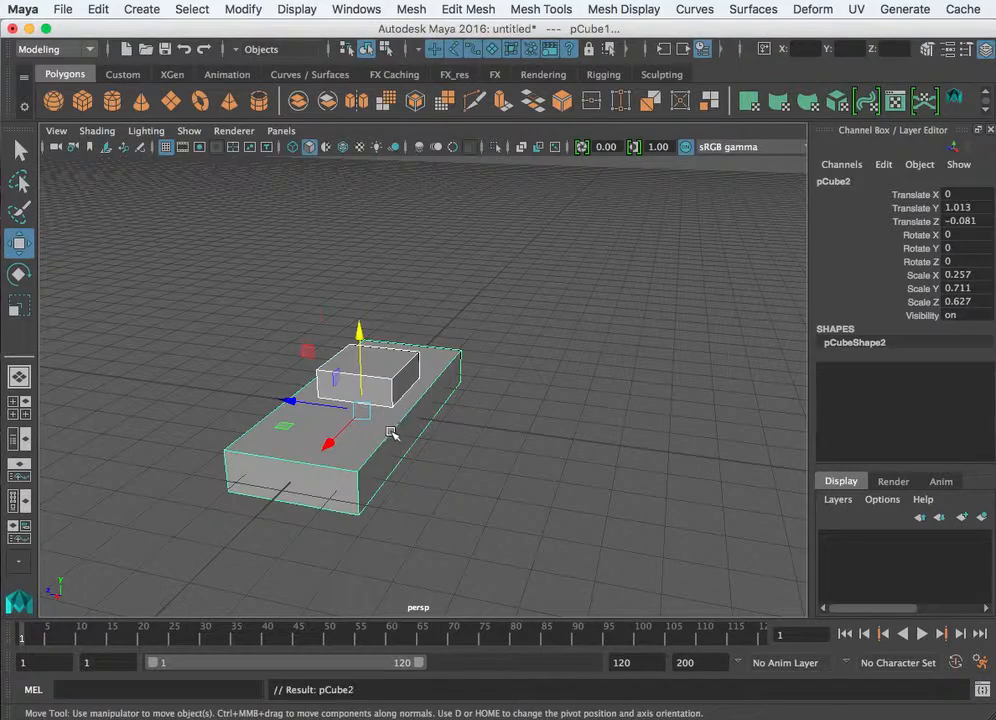
pyautogui.click(500, 461)
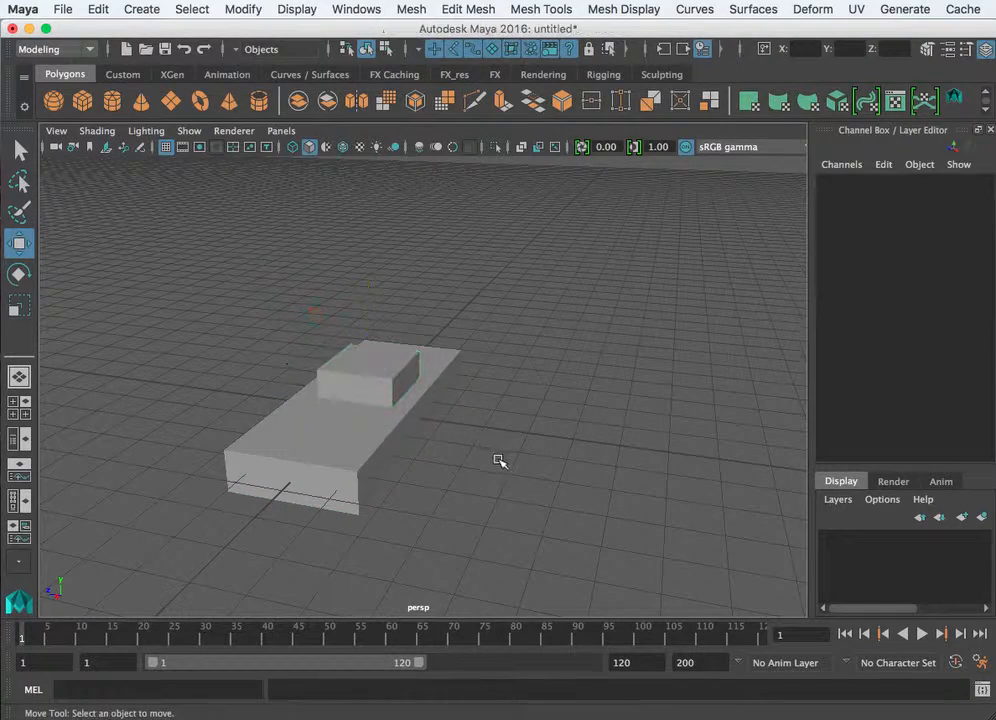
# Move the parent slab along X to about -1.295 so its child block moves with it
pyautogui.click(371, 459)
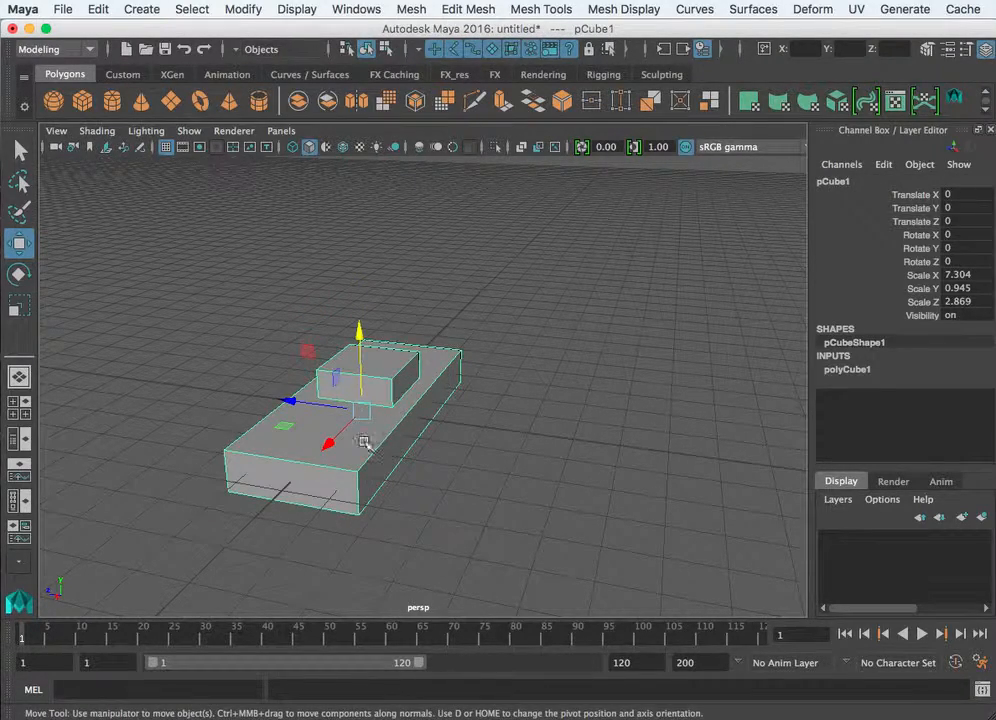
pyautogui.moveTo(330, 446); pyautogui.dragTo(604, 437)
pyautogui.keyDown('alt'); pyautogui.moveTo(604, 437); pyautogui.dragTo(578, 467, button='middle'); pyautogui.keyUp('alt')
pyautogui.keyDown('alt'); pyautogui.moveTo(578, 467); pyautogui.dragTo(621, 490, button='right'); pyautogui.keyUp('alt')
pyautogui.keyDown('alt'); pyautogui.moveTo(621, 490); pyautogui.dragTo(596, 509); pyautogui.keyUp('alt')
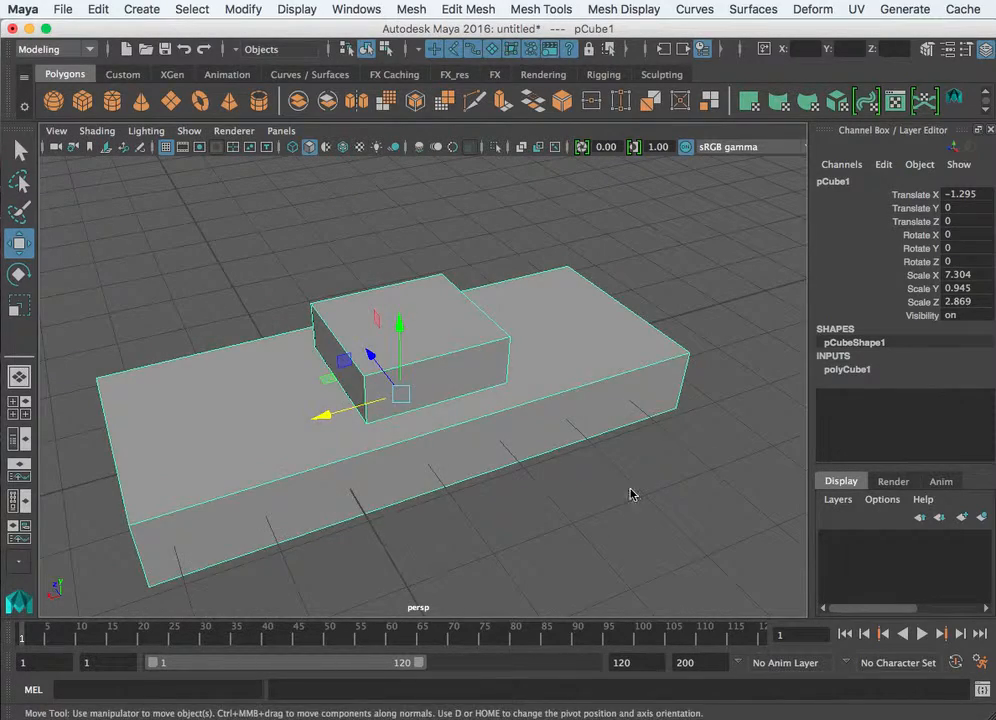
# Raise the child block to about 1.3 in Y and scale it down uniformly to about 0.239, 0.662 and 0.583
pyautogui.click(631, 494)
pyautogui.click(445, 345)
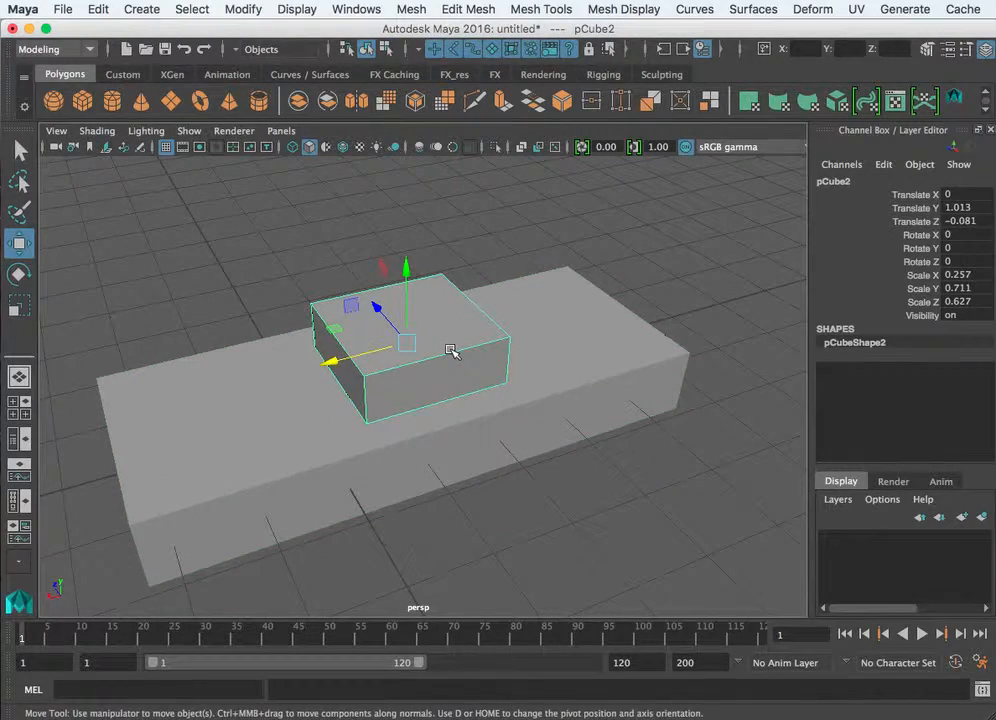
pyautogui.moveTo(413, 276)
pyautogui.mouseDown()
pyautogui.moveTo(407, 300)
pyautogui.moveTo(407, 258)
pyautogui.mouseUp()
pyautogui.press('e')
pyautogui.press('w')
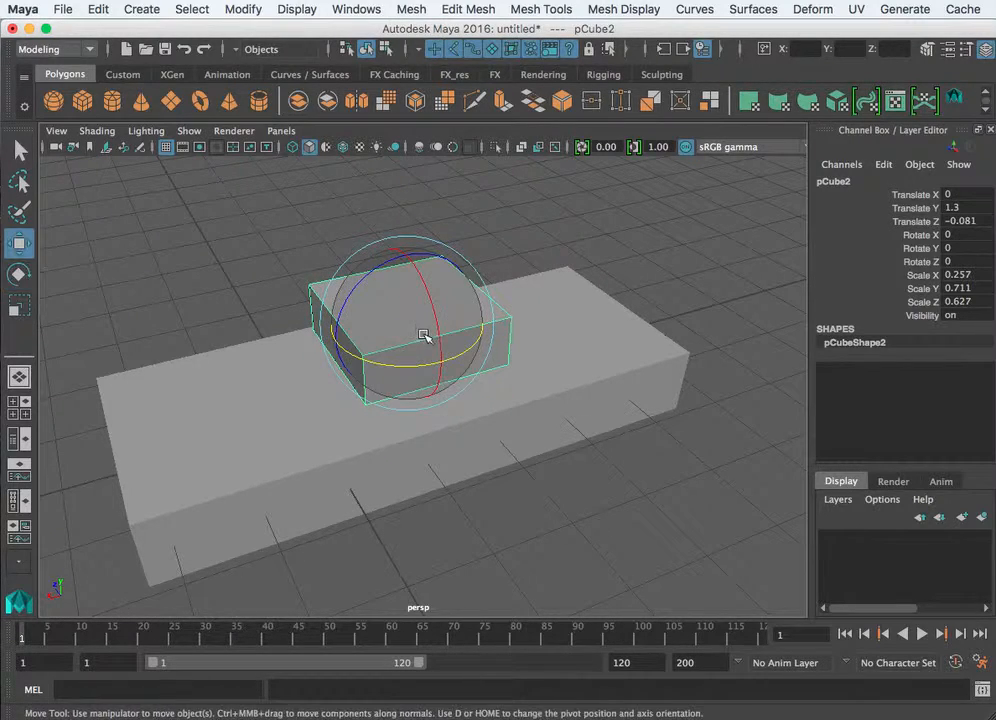
pyautogui.press('r')
pyautogui.moveTo(407, 327); pyautogui.dragTo(403, 340)
pyautogui.scroll(-3, 535, 402)
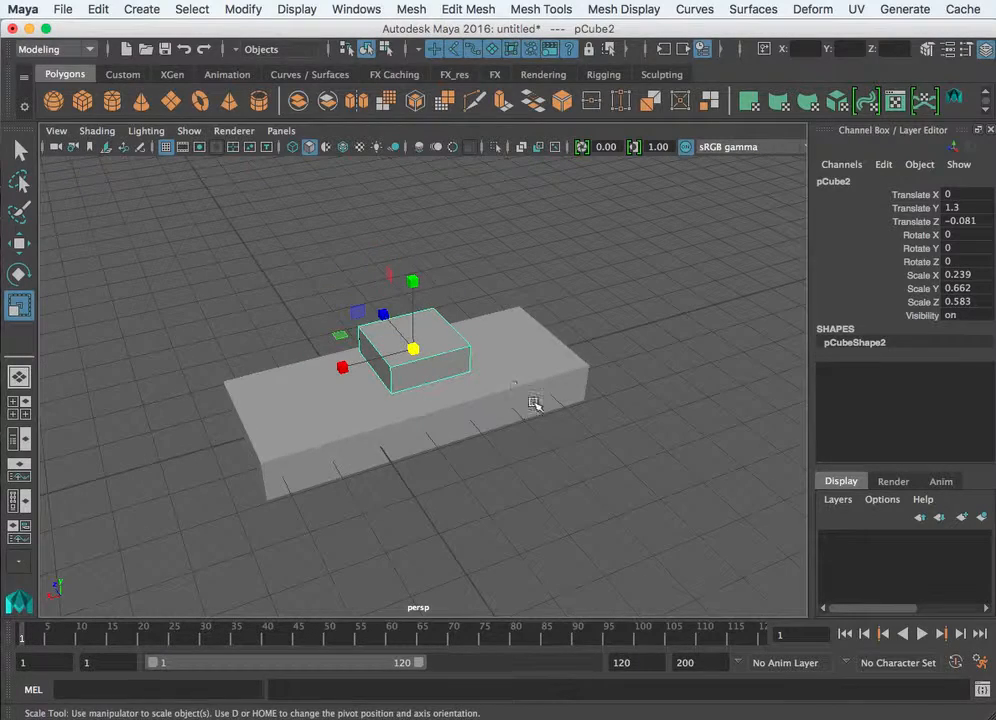
# Rotate the child block around its Y axis to about -33.662 degrees
pyautogui.click(545, 426)
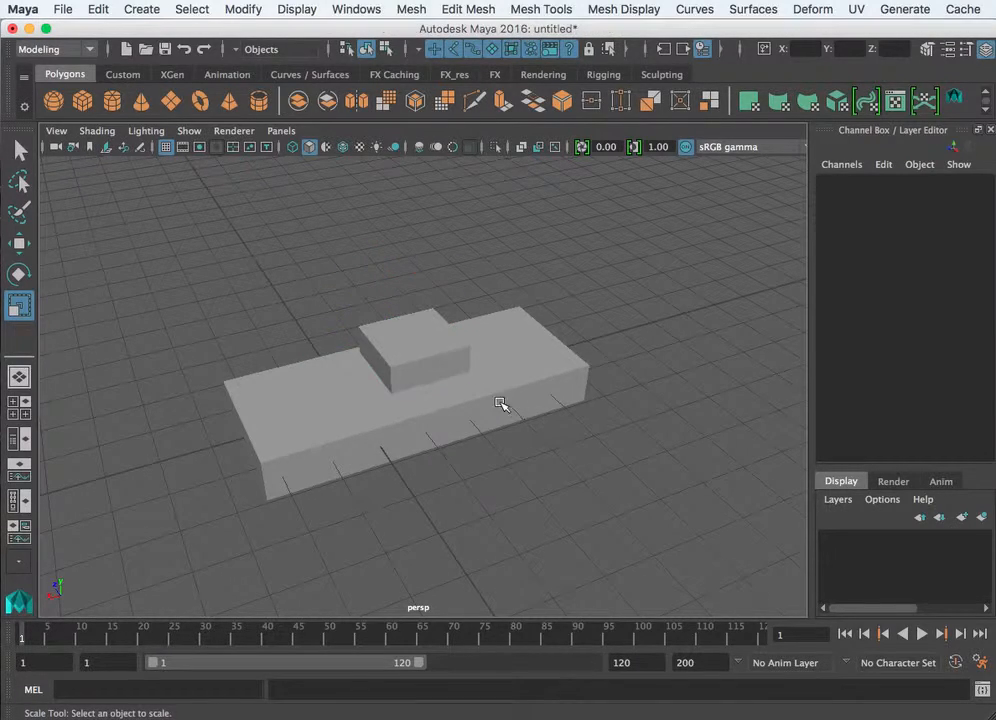
pyautogui.click(449, 364)
pyautogui.press('e')
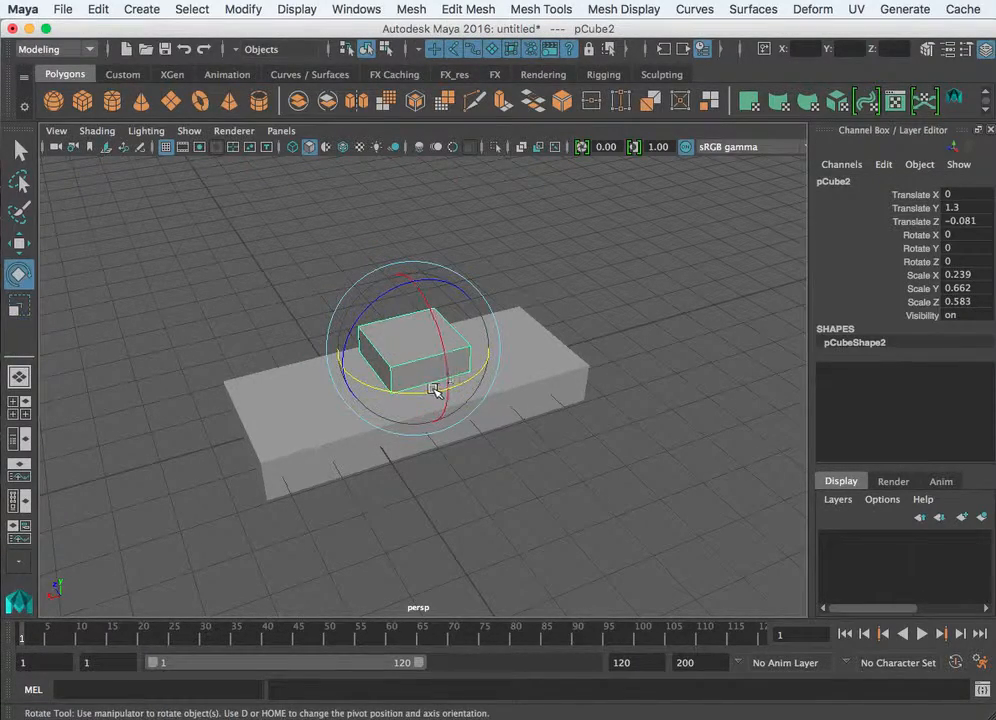
pyautogui.moveTo(434, 389); pyautogui.dragTo(397, 394)
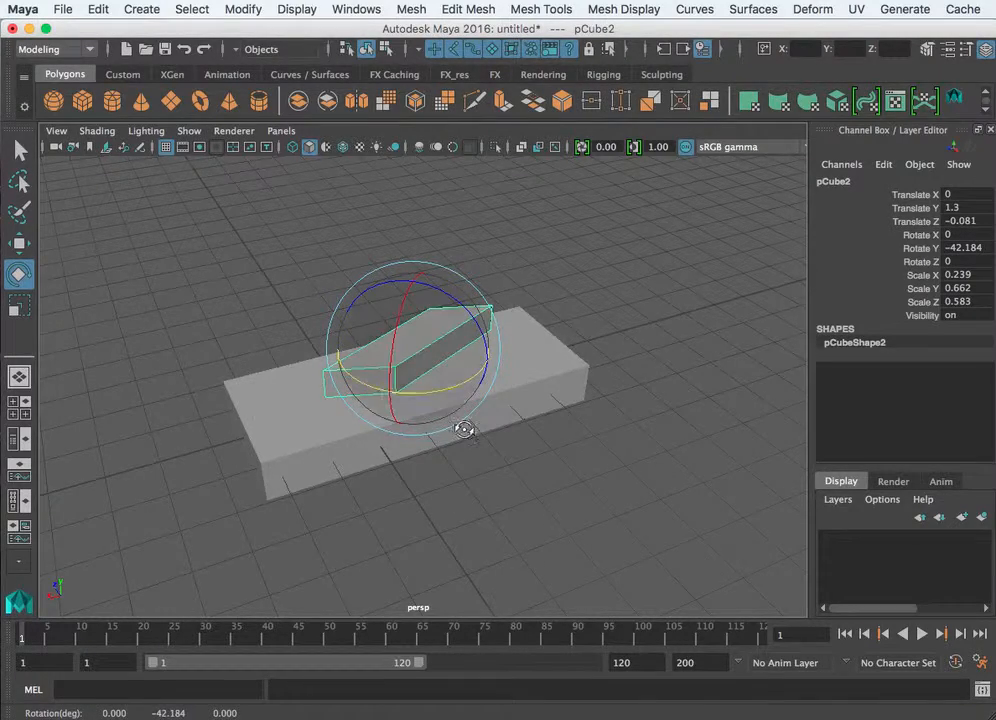
pyautogui.keyDown('alt'); pyautogui.moveTo(464, 429); pyautogui.dragTo(432, 410); pyautogui.keyUp('alt')
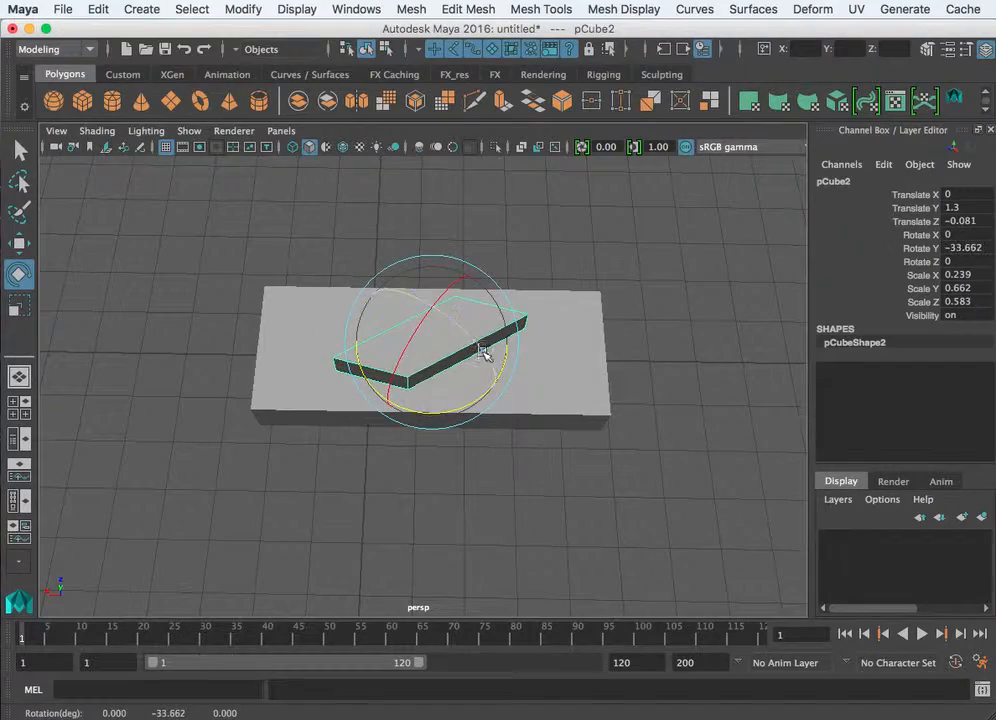
# Rotate the child block freely on all axes to about -248.976, -16.751 and -117.812 degrees
pyautogui.moveTo(483, 350); pyautogui.dragTo(467, 388)
pyautogui.keyDown('alt'); pyautogui.moveTo(441, 435); pyautogui.dragTo(465, 338); pyautogui.keyUp('alt')
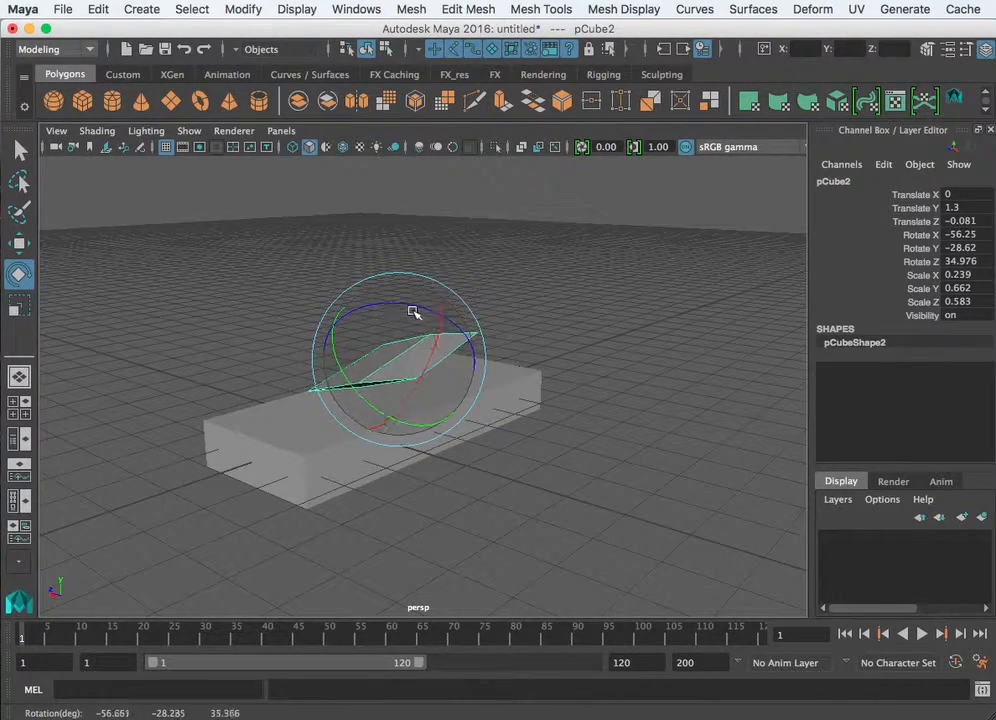
pyautogui.moveTo(414, 312); pyautogui.dragTo(462, 360)
pyautogui.moveTo(412, 326); pyautogui.dragTo(456, 414)
pyautogui.moveTo(421, 342); pyautogui.dragTo(495, 455)
pyautogui.keyDown('alt'); pyautogui.moveTo(495, 455); pyautogui.dragTo(358, 471); pyautogui.keyUp('alt')
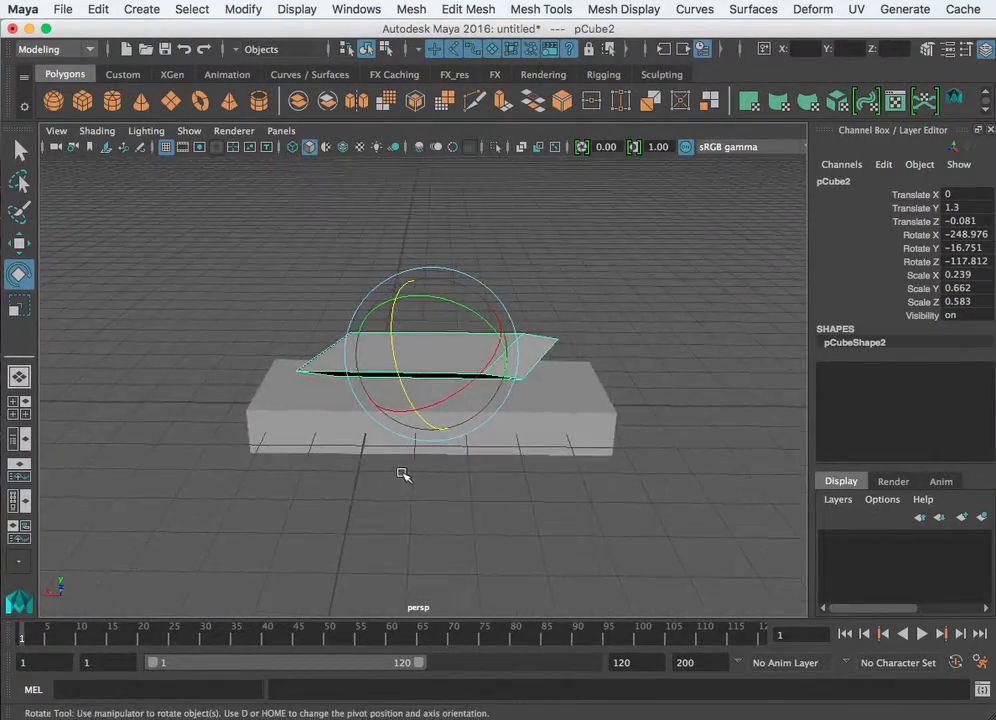
# Examine the rotated child block's shape from several angles and inspect the scale values of both the parent slab and the child
pyautogui.keyDown('alt'); pyautogui.moveTo(405, 473); pyautogui.dragTo(527, 473, button='right'); pyautogui.keyUp('alt')
pyautogui.keyDown('alt'); pyautogui.moveTo(527, 473); pyautogui.dragTo(500, 500); pyautogui.keyUp('alt')
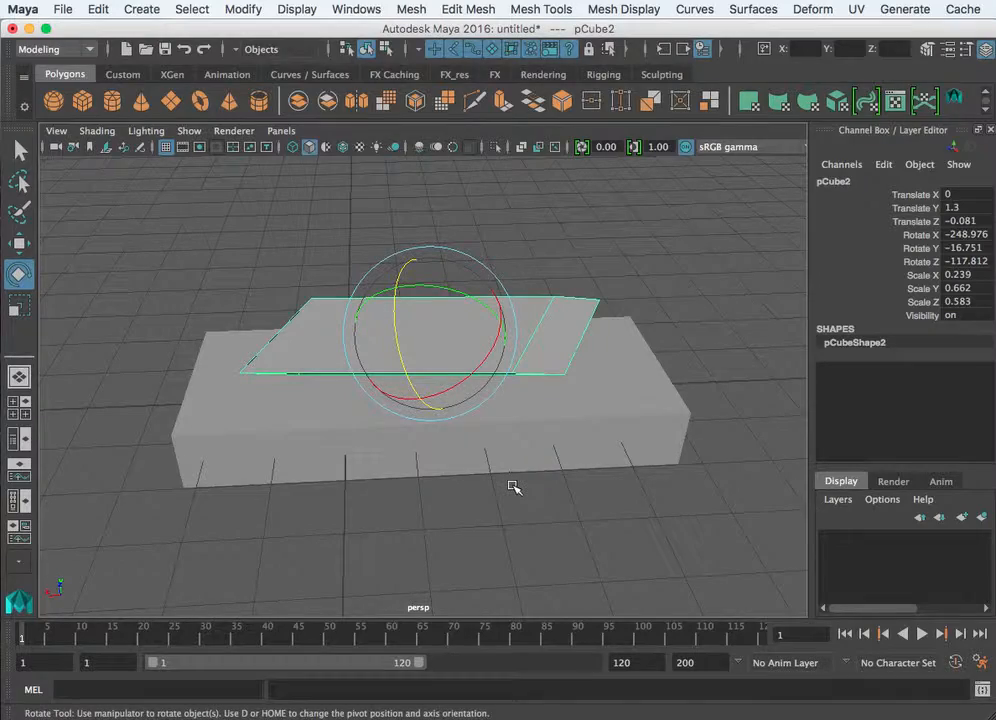
pyautogui.scroll(-3, 568, 471)
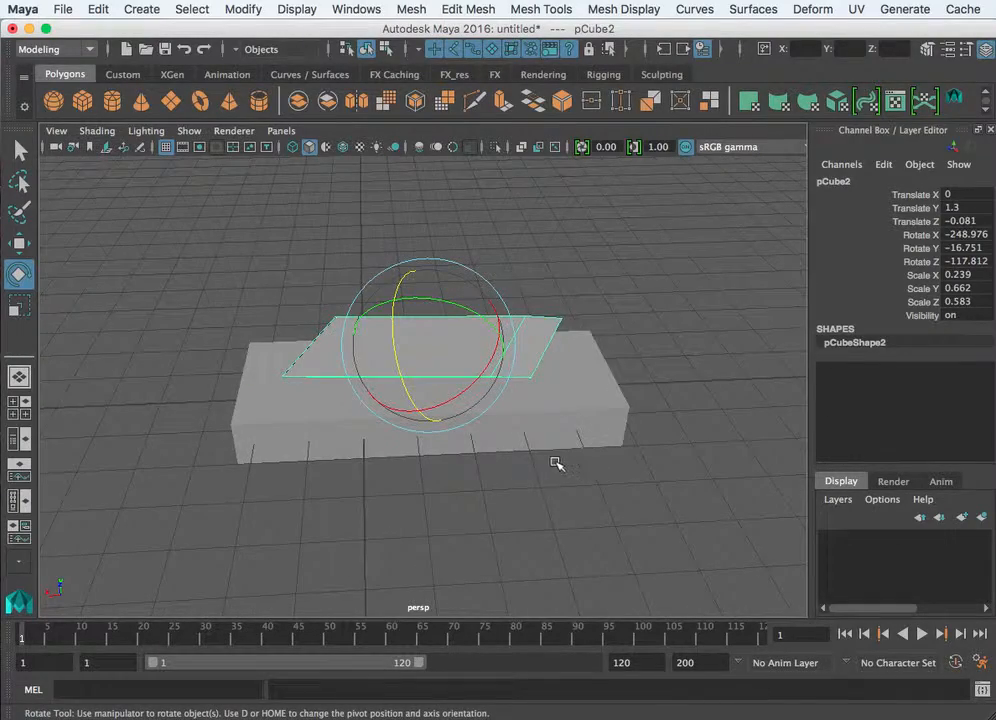
pyautogui.keyDown('alt'); pyautogui.moveTo(556, 464); pyautogui.dragTo(642, 468, button='right'); pyautogui.keyUp('alt')
pyautogui.keyDown('alt'); pyautogui.moveTo(642, 468); pyautogui.dragTo(549, 453); pyautogui.keyUp('alt')
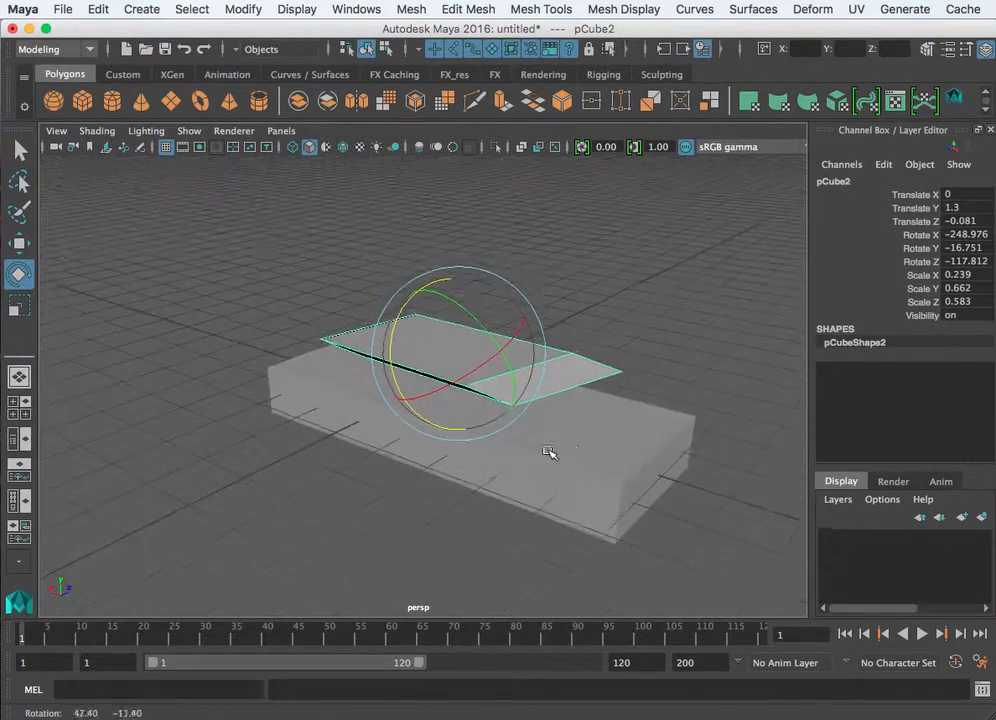
pyautogui.click(570, 453)
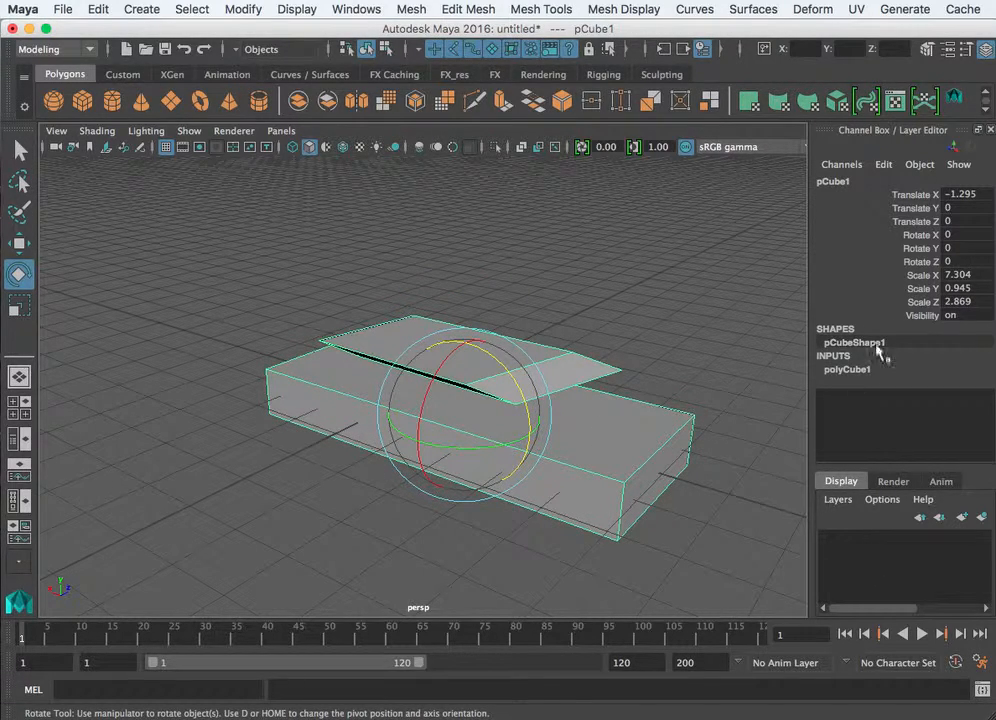
pyautogui.moveTo(957, 279); pyautogui.dragTo(957, 302)
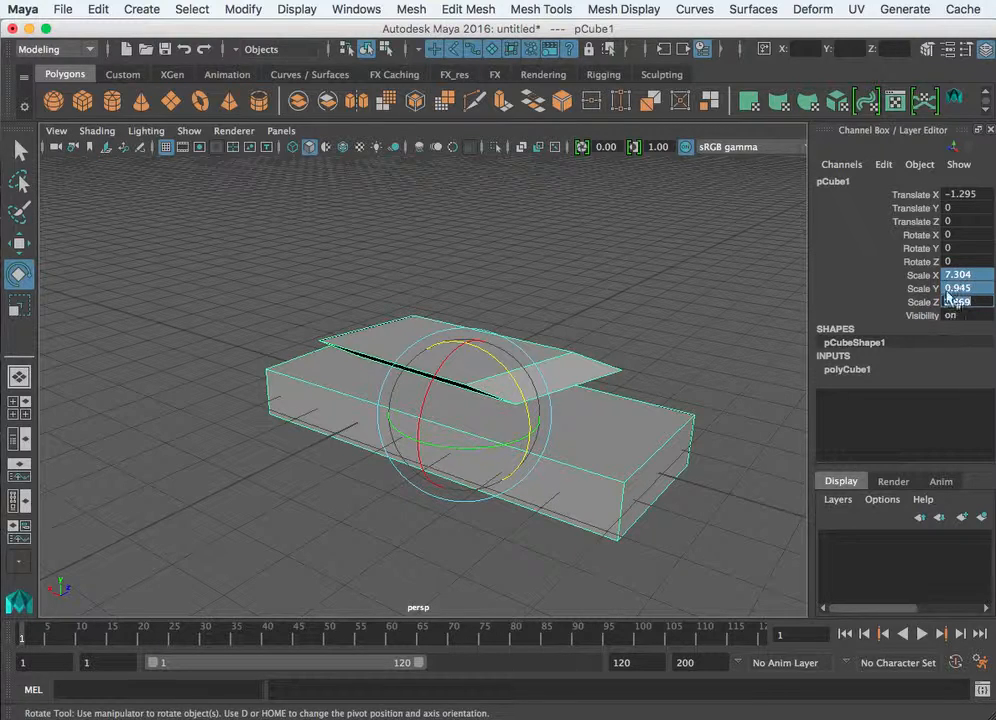
pyautogui.click(700, 507)
pyautogui.click(540, 352)
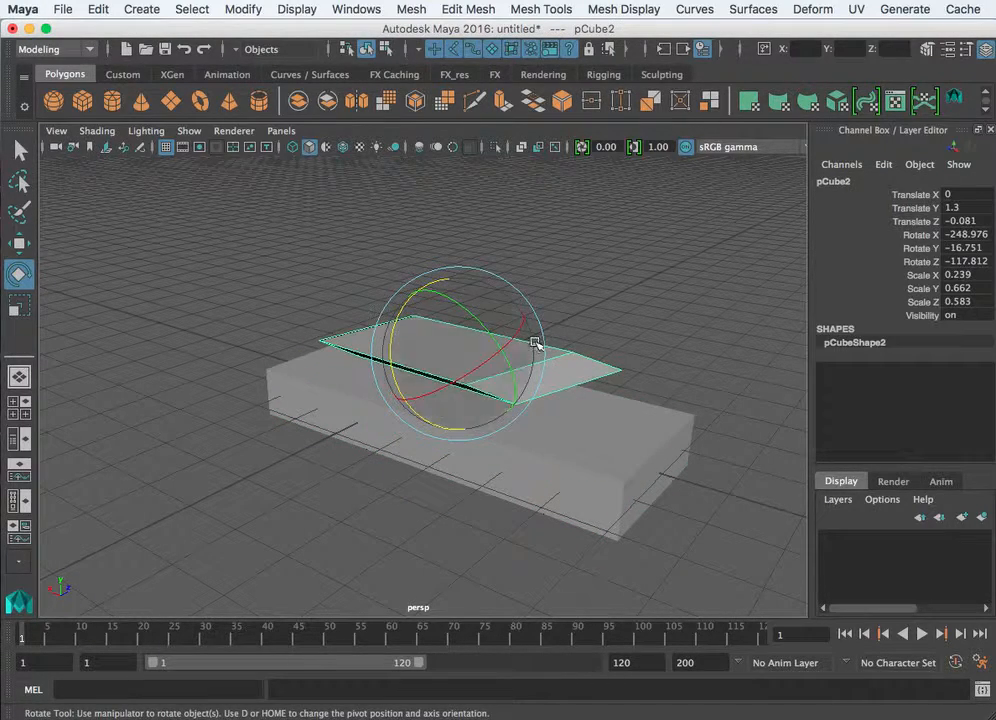
pyautogui.moveTo(966, 275); pyautogui.dragTo(975, 307)
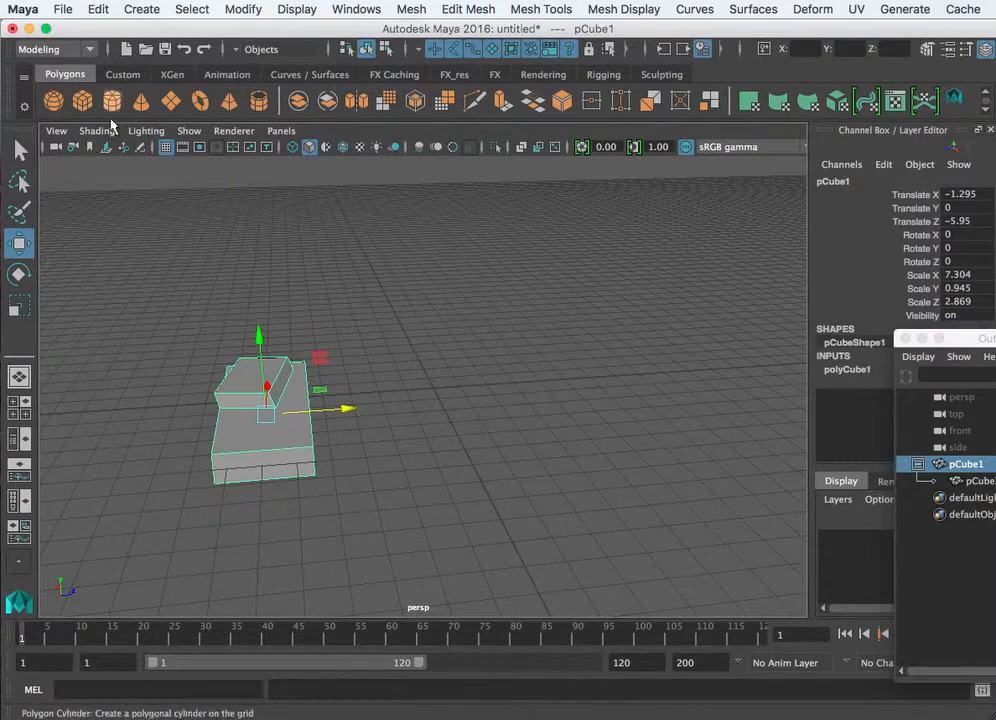
# Create a new polygon cube and scale it into a thin plank of about 13.159 in X and 2.226 in Z
pyautogui.click(82, 100)
pyautogui.press('r')
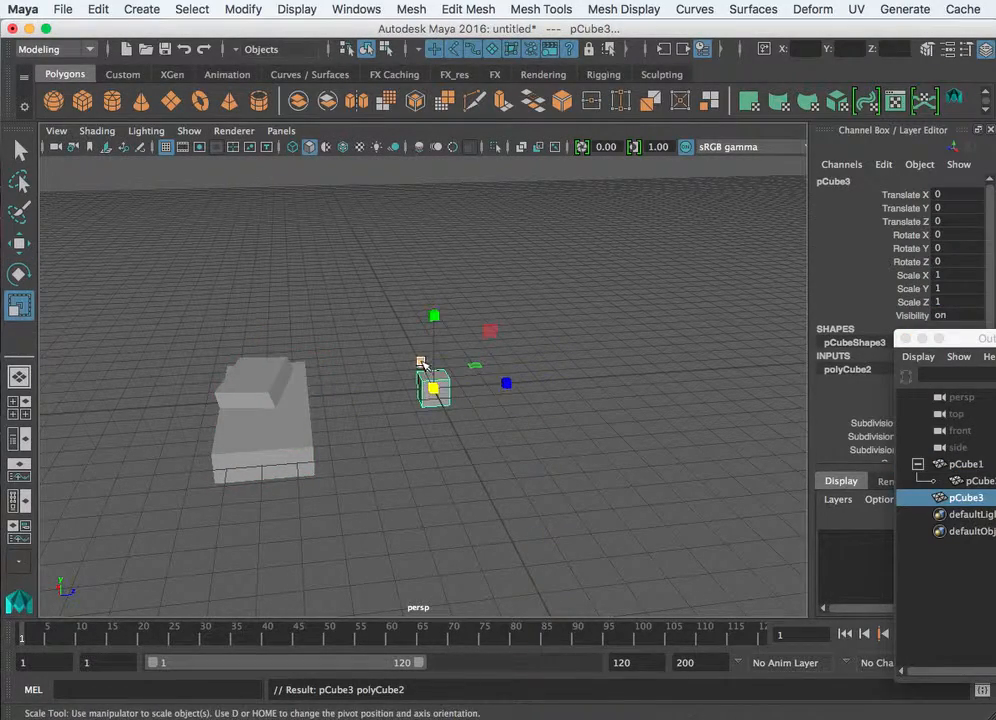
pyautogui.moveTo(421, 362); pyautogui.dragTo(345, 222)
pyautogui.moveTo(516, 390); pyautogui.dragTo(565, 381)
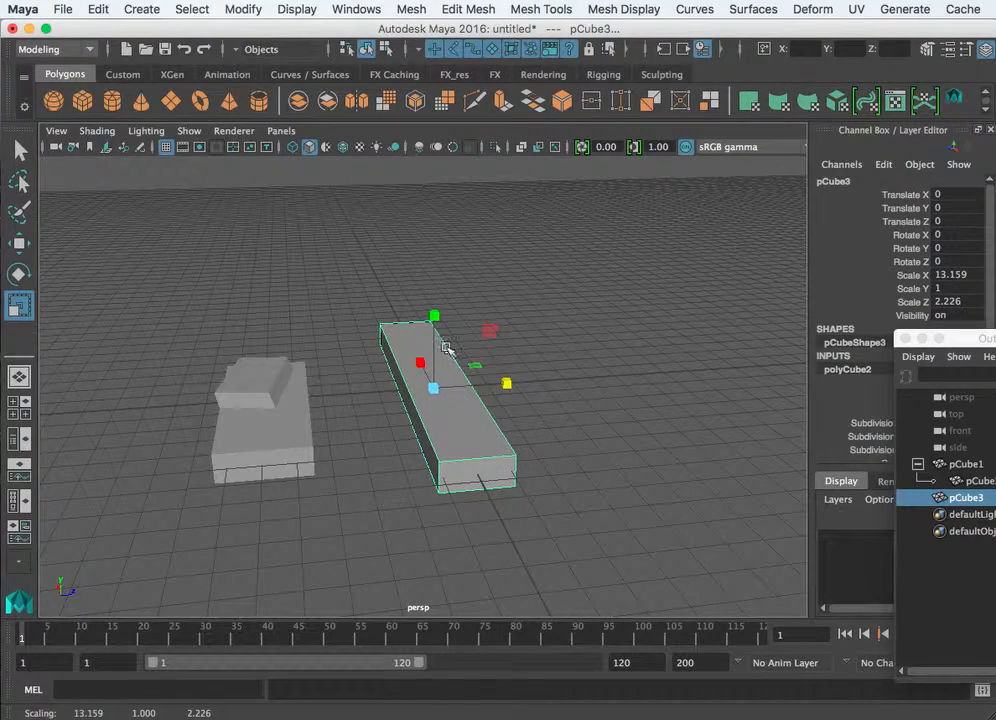
pyautogui.moveTo(434, 316); pyautogui.dragTo(460, 300)
# Duplicate the plank, raise the copy to about 1.012 in Y, and scale it to about 4.757, 0.604 and 1.202
pyautogui.hotkey('ctrl', 'd')
pyautogui.press('w')
pyautogui.press('r')
pyautogui.moveTo(506, 357); pyautogui.dragTo(427, 356)
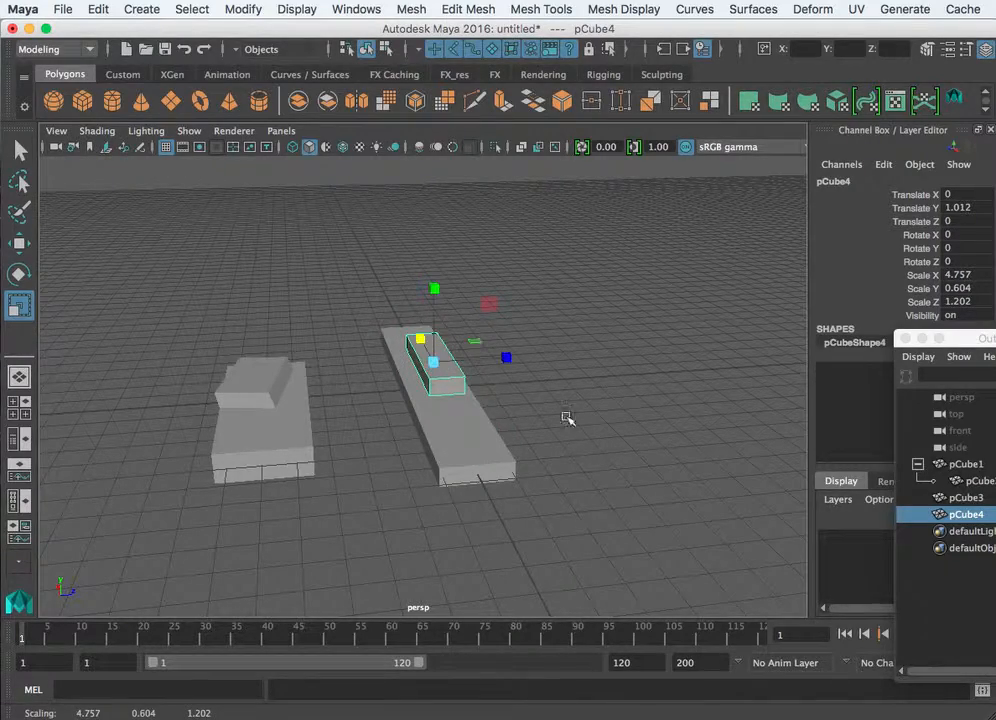
# Shift the Outliner clear of the transform values and inspect the upper block's scale values
pyautogui.keyDown('alt'); pyautogui.moveTo(567, 485); pyautogui.dragTo(636, 460); pyautogui.keyUp('alt')
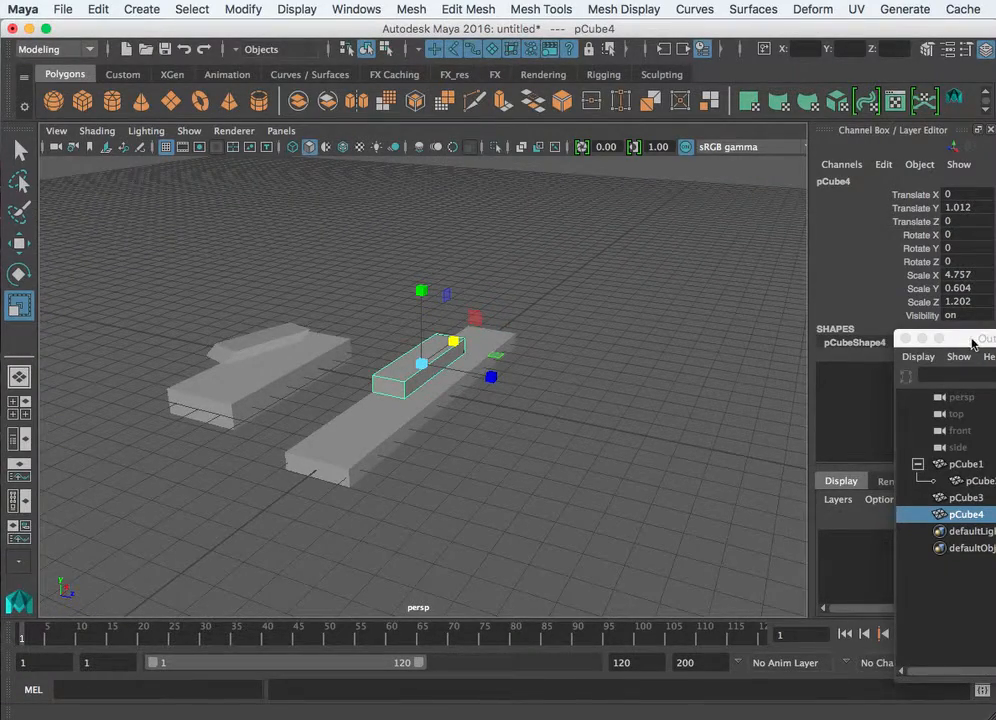
pyautogui.moveTo(972, 343); pyautogui.dragTo(957, 453)
pyautogui.moveTo(956, 314); pyautogui.dragTo(956, 284)
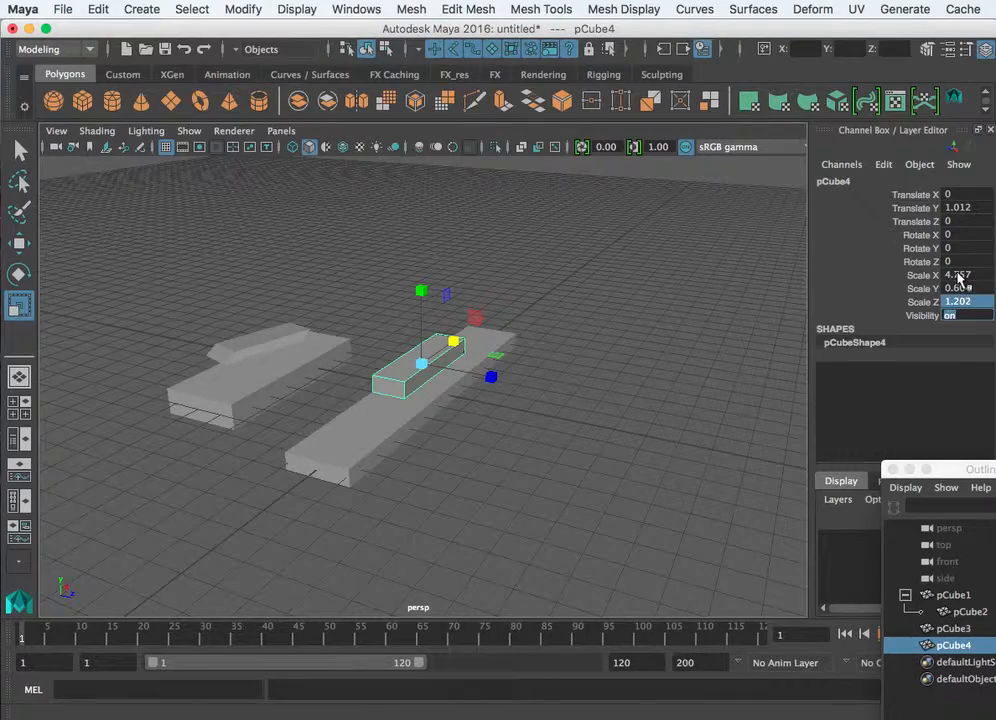
pyautogui.click(724, 343)
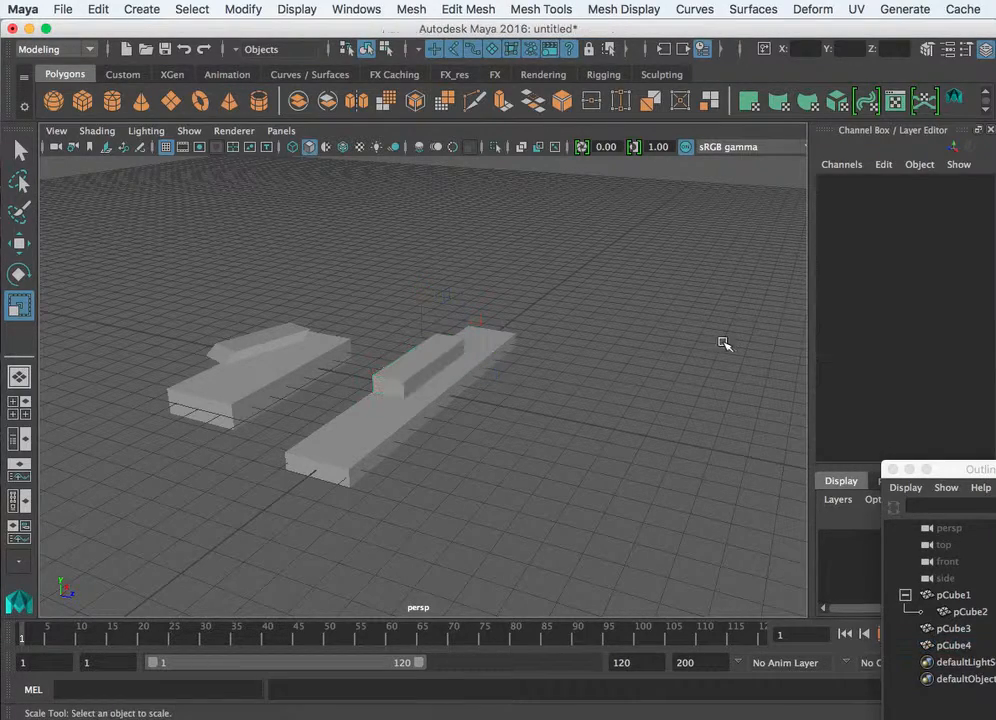
# Create a new polygon cube and move it to about 4.35 in Z, beside the middle plank
pyautogui.click(468, 371)
pyautogui.click(82, 100)
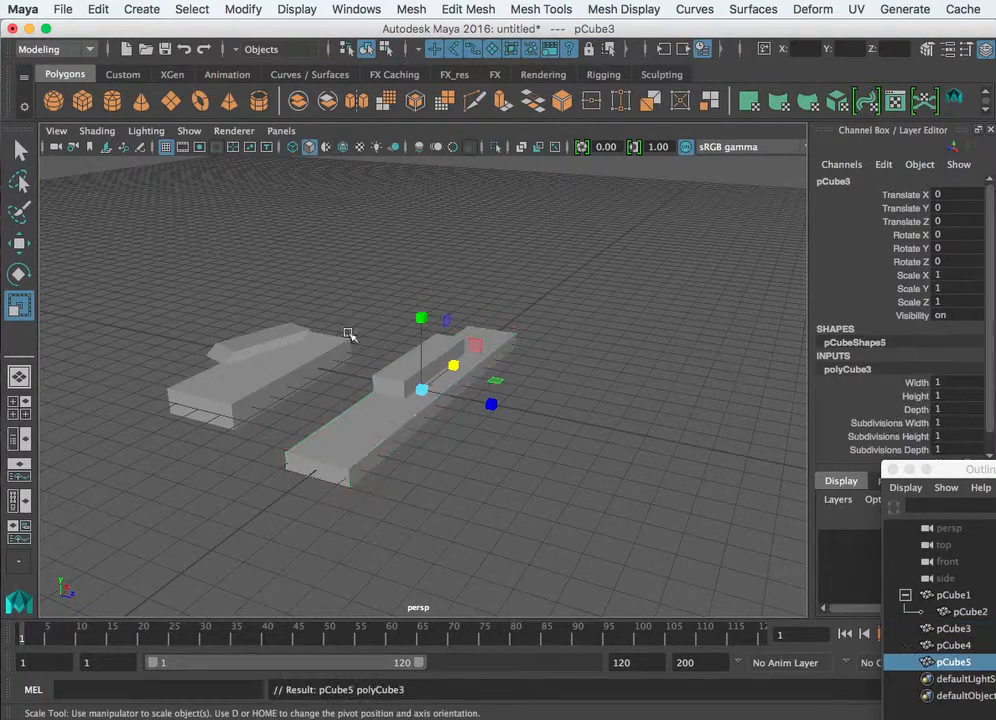
pyautogui.press('w')
pyautogui.moveTo(500, 407); pyautogui.dragTo(792, 434)
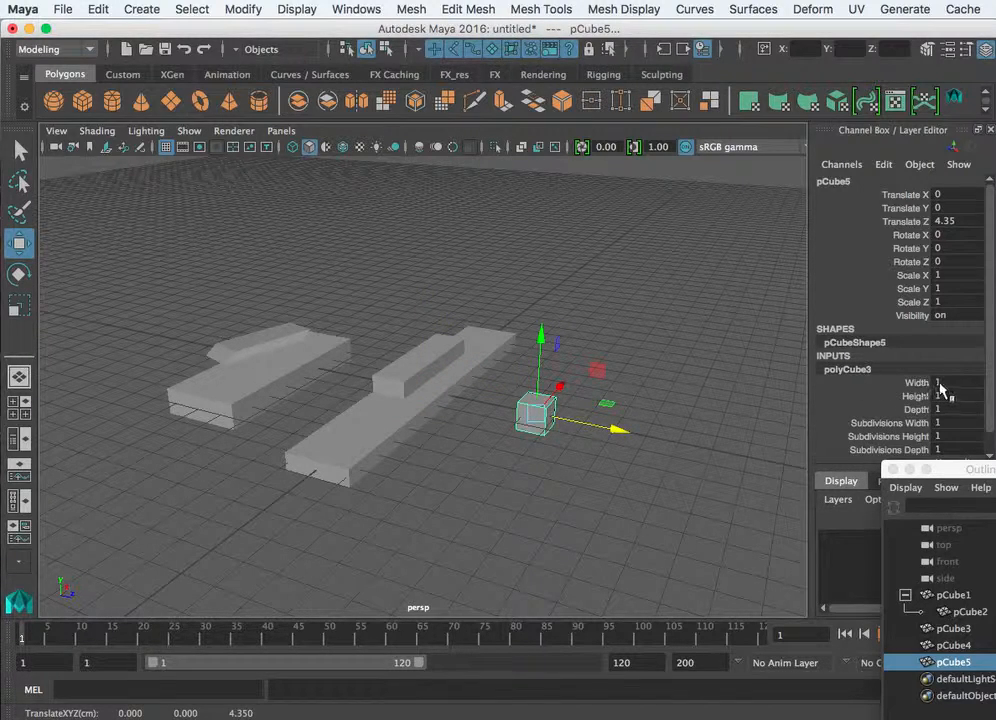
# Set the new cube's polyCube inputs to width 8, height 0.3 and depth 4
pyautogui.click(940, 383)
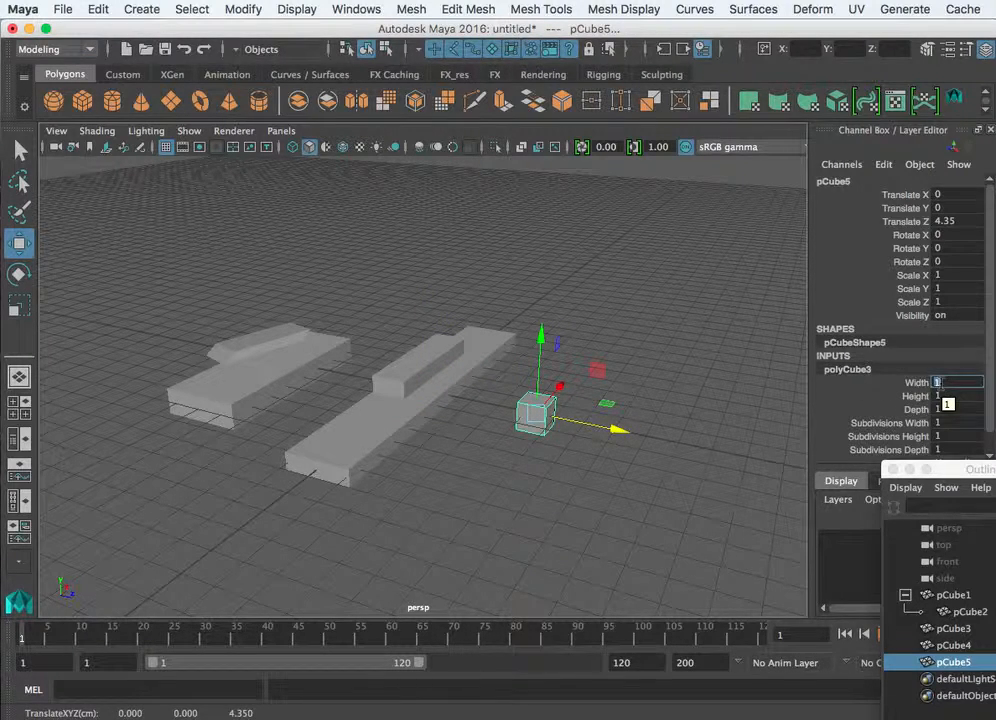
pyautogui.write('8')
pyautogui.press('Return')
pyautogui.click(960, 395)
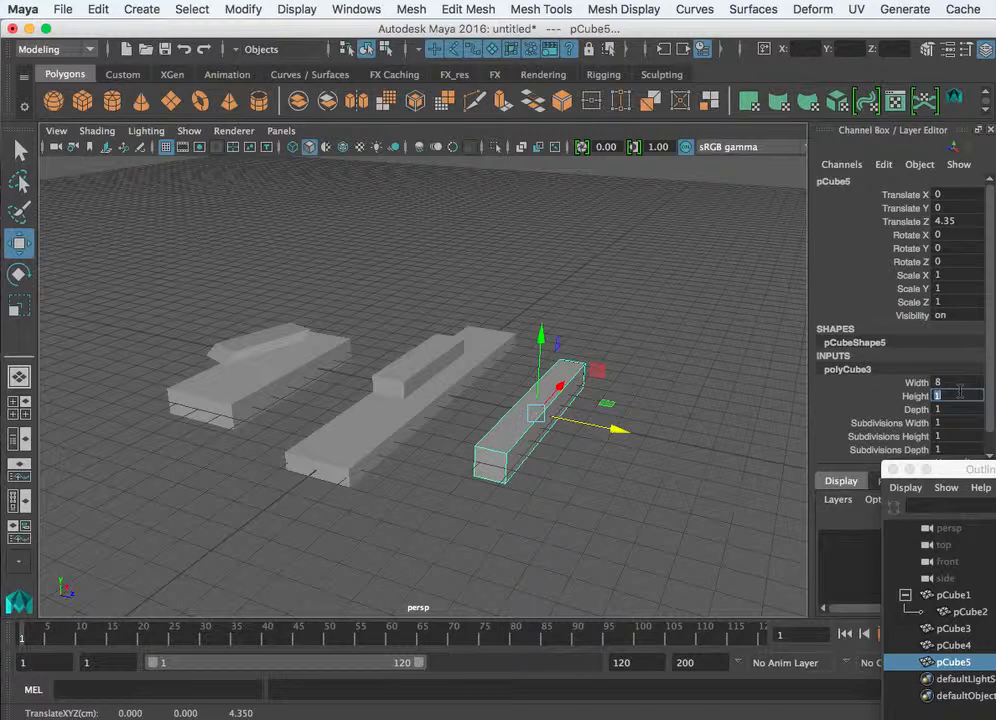
pyautogui.write('0.3')
pyautogui.press('Return')
pyautogui.press('Tab')
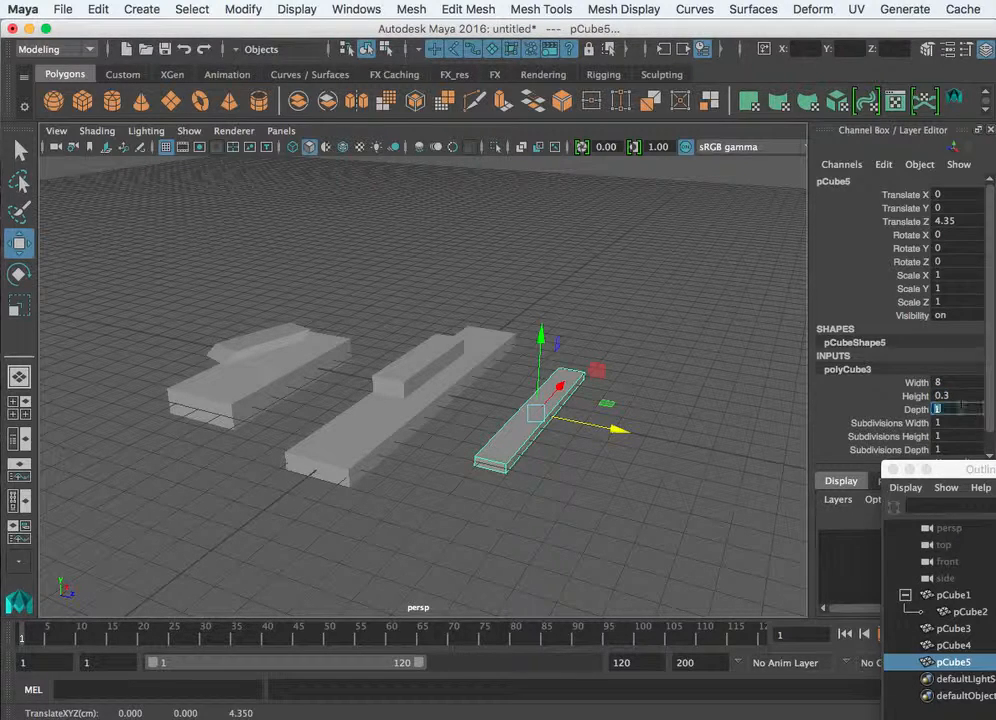
pyautogui.write('4')
pyautogui.press('Return')
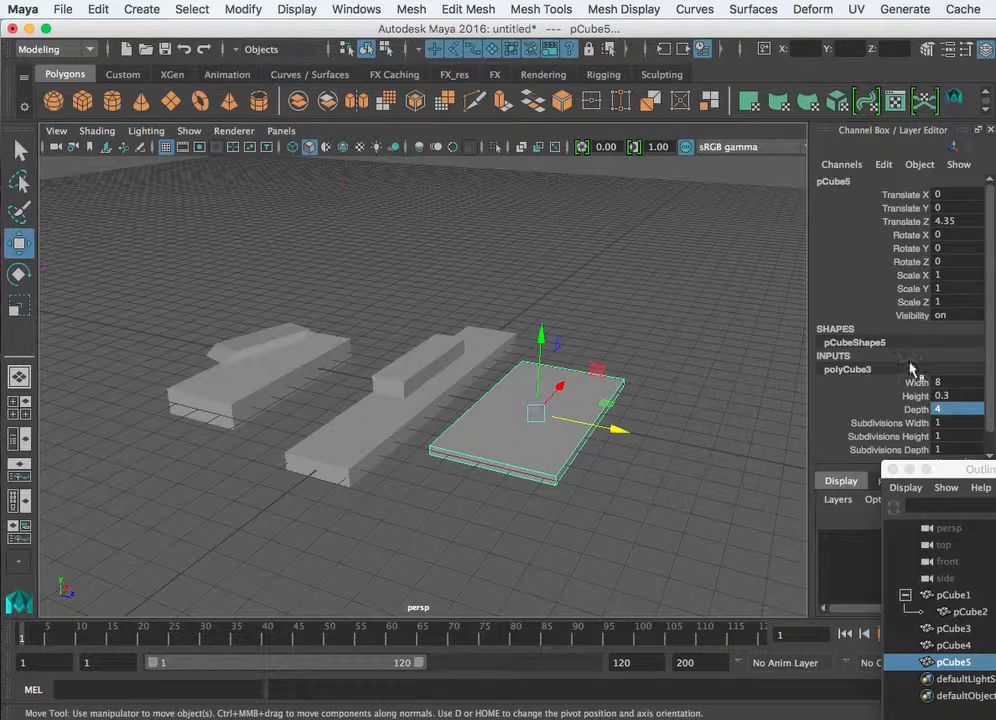
# Adjust the new cube's polyCube inputs to depth 2.2, height 0.5 and width 12.3, leaving its scale untouched
pyautogui.click(912, 412)
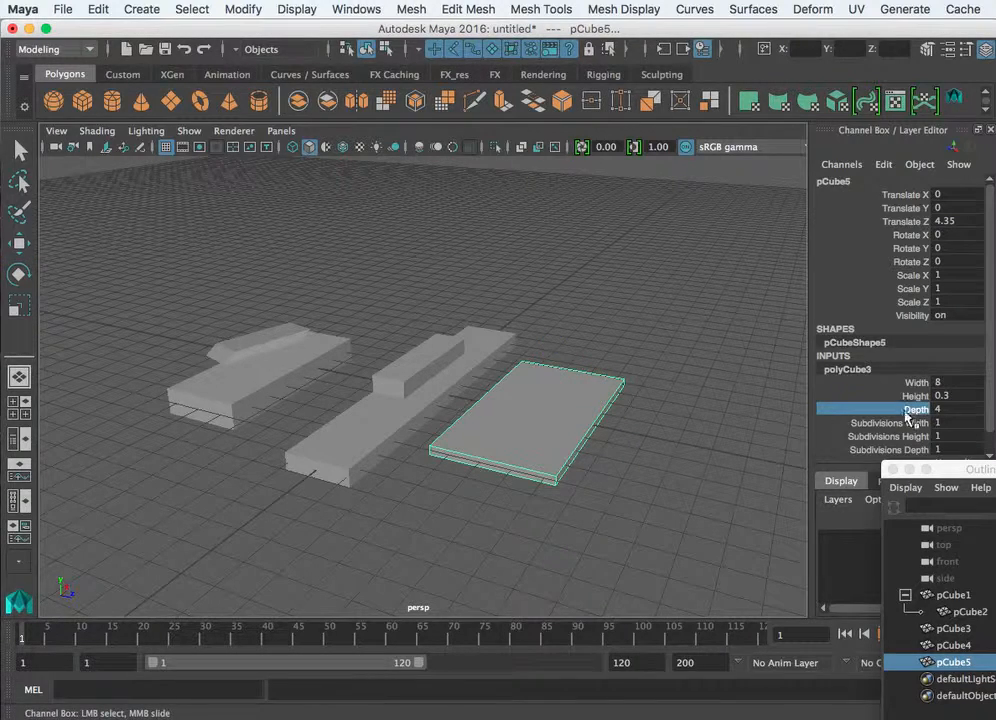
pyautogui.moveTo(713, 411); pyautogui.dragTo(702, 414, button='middle')
pyautogui.click(910, 396)
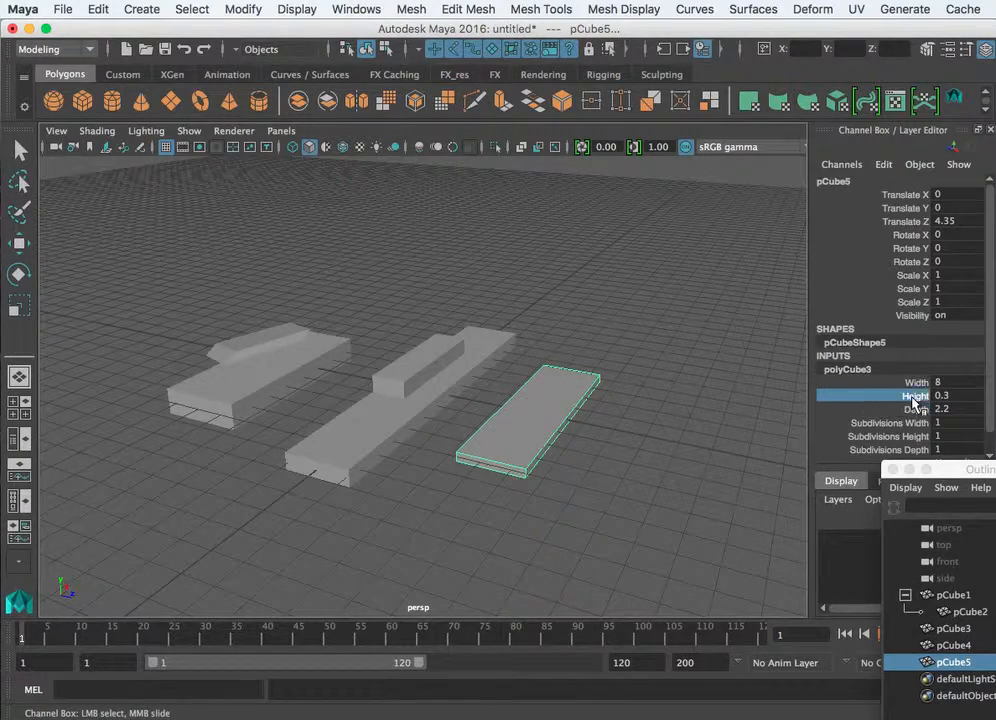
pyautogui.moveTo(631, 400); pyautogui.dragTo(707, 418, button='middle')
pyautogui.click(912, 382)
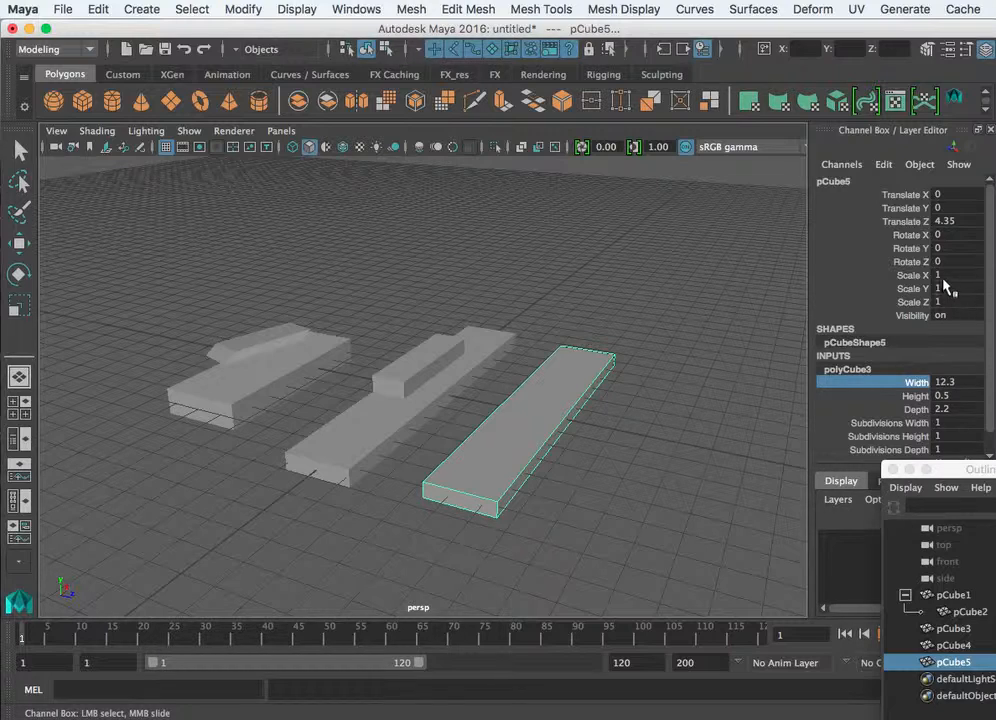
pyautogui.press('w')
pyautogui.click(737, 410)
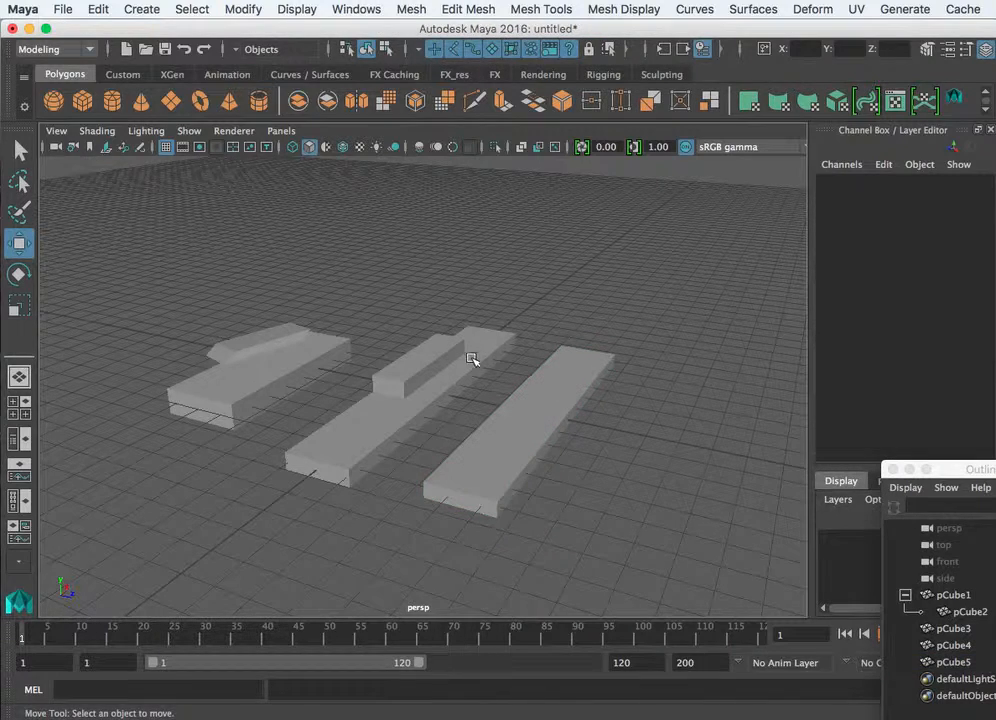
# Freeze the transformations of the middle plank and of the smaller block above it
pyautogui.click(472, 360)
pyautogui.click(394, 422)
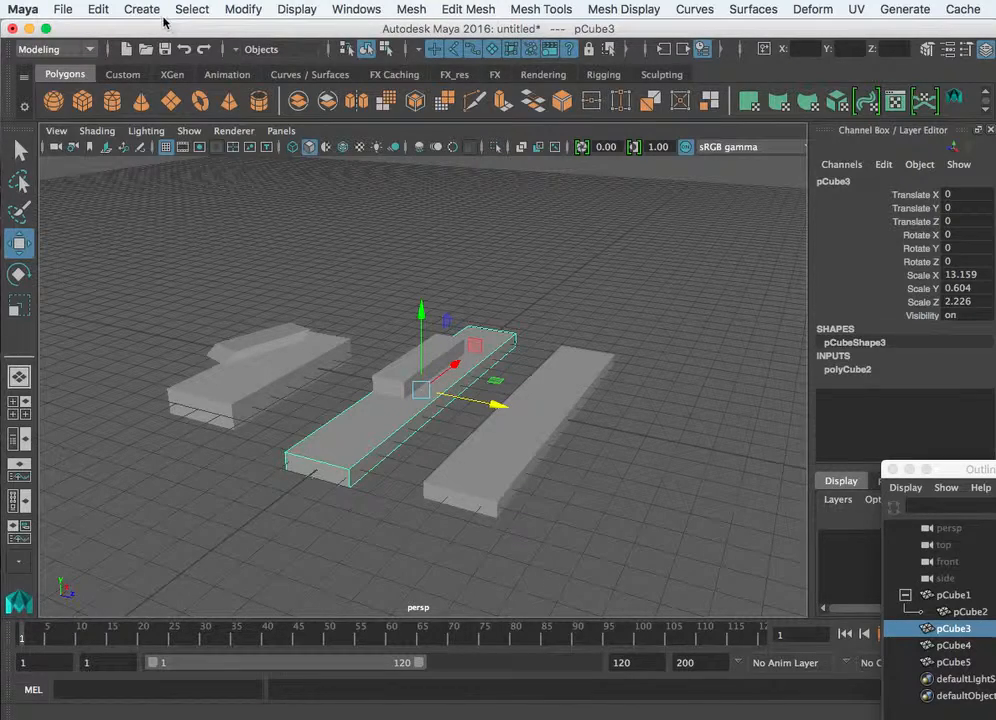
pyautogui.click(243, 11)
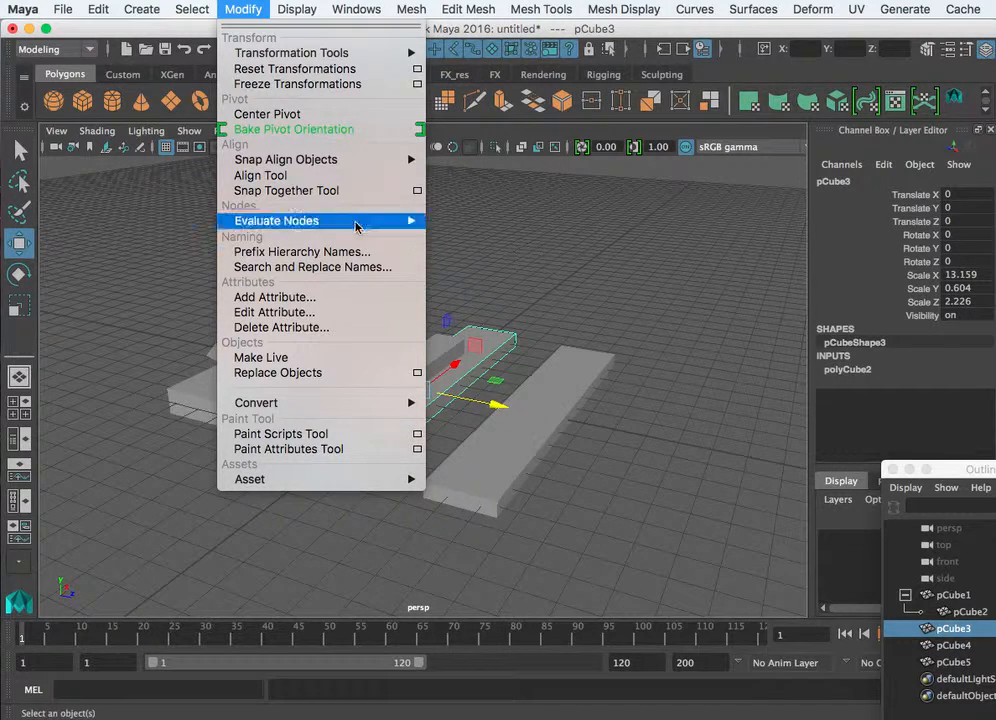
pyautogui.click(266, 86)
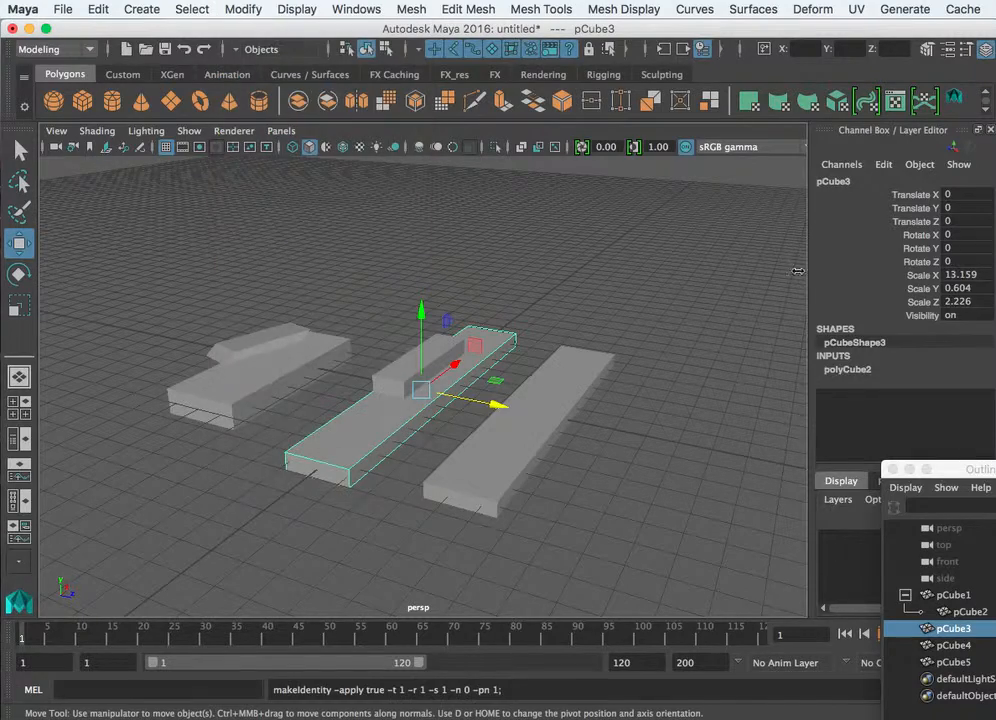
pyautogui.click(401, 380)
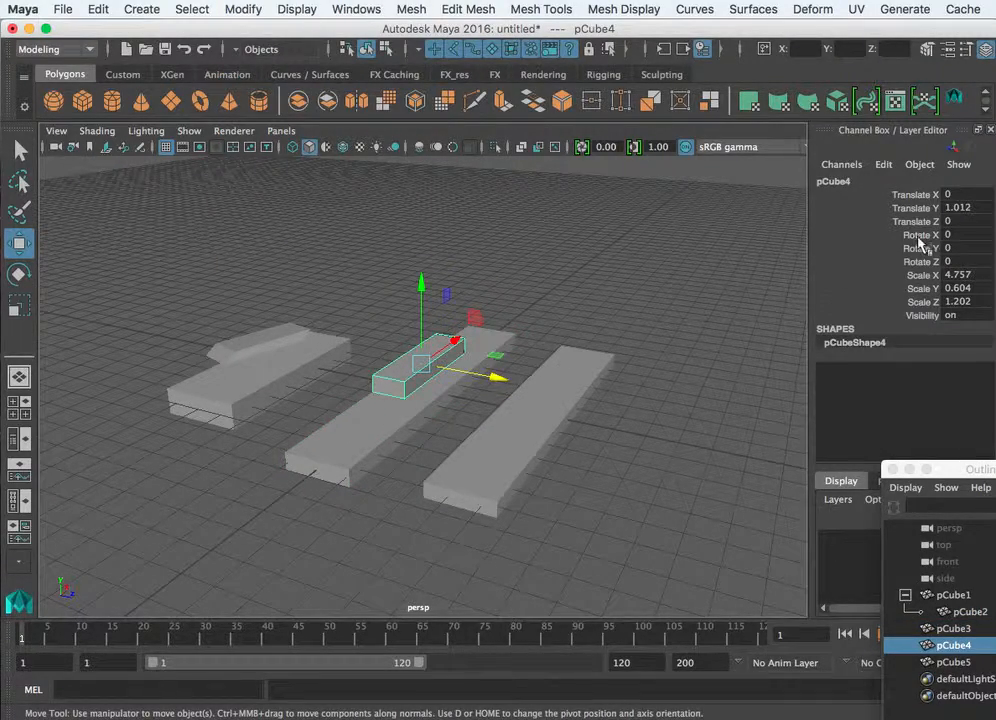
pyautogui.press('g')
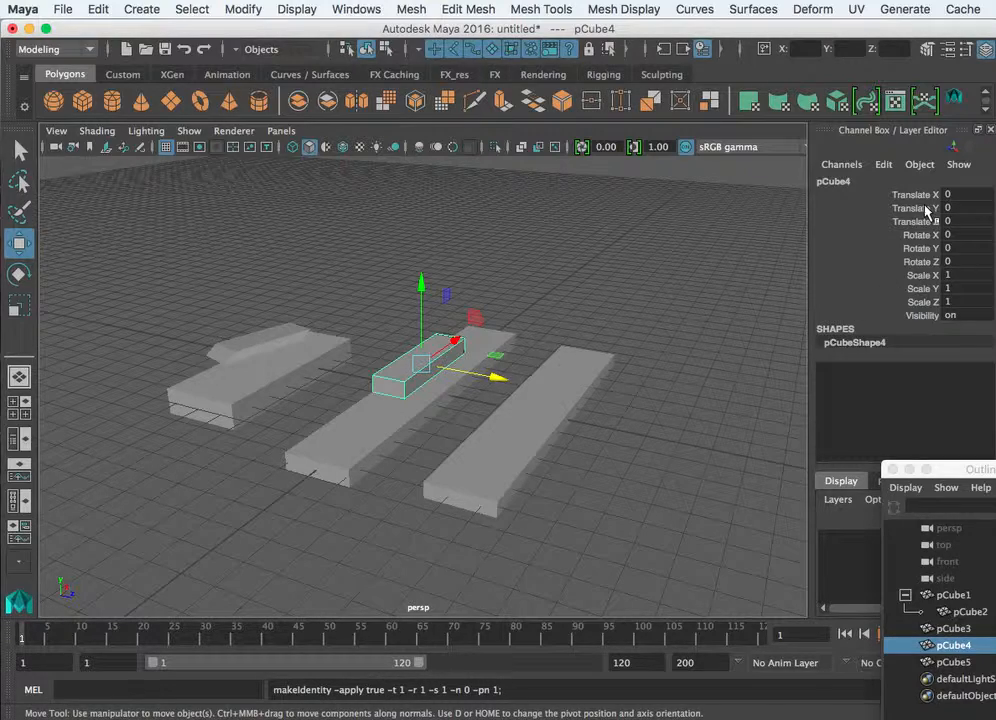
# Parent the smaller upper block under the middle plank
pyautogui.click(516, 366)
pyautogui.click(385, 424)
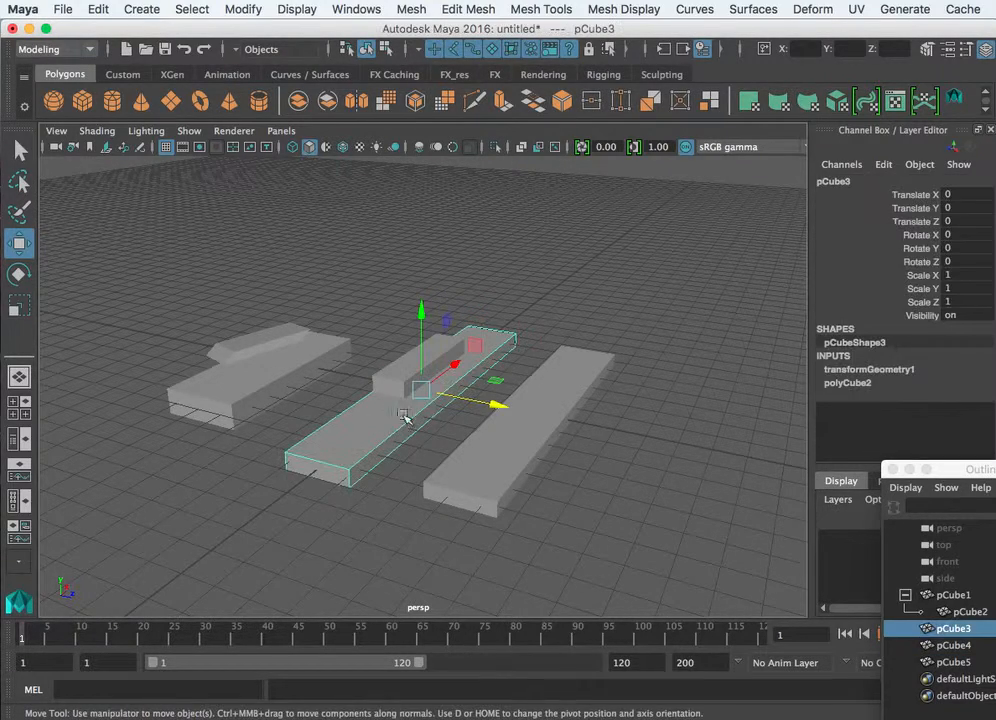
pyautogui.click(428, 356)
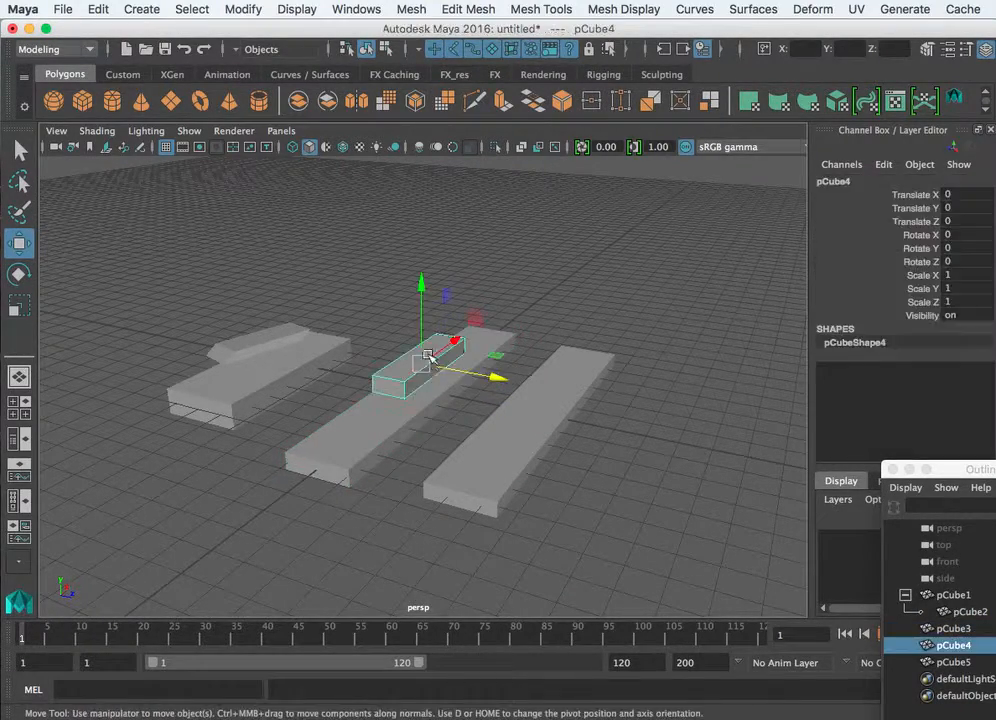
pyautogui.keyDown('shift'); pyautogui.click(385, 441); pyautogui.keyUp('shift')
pyautogui.press('p')
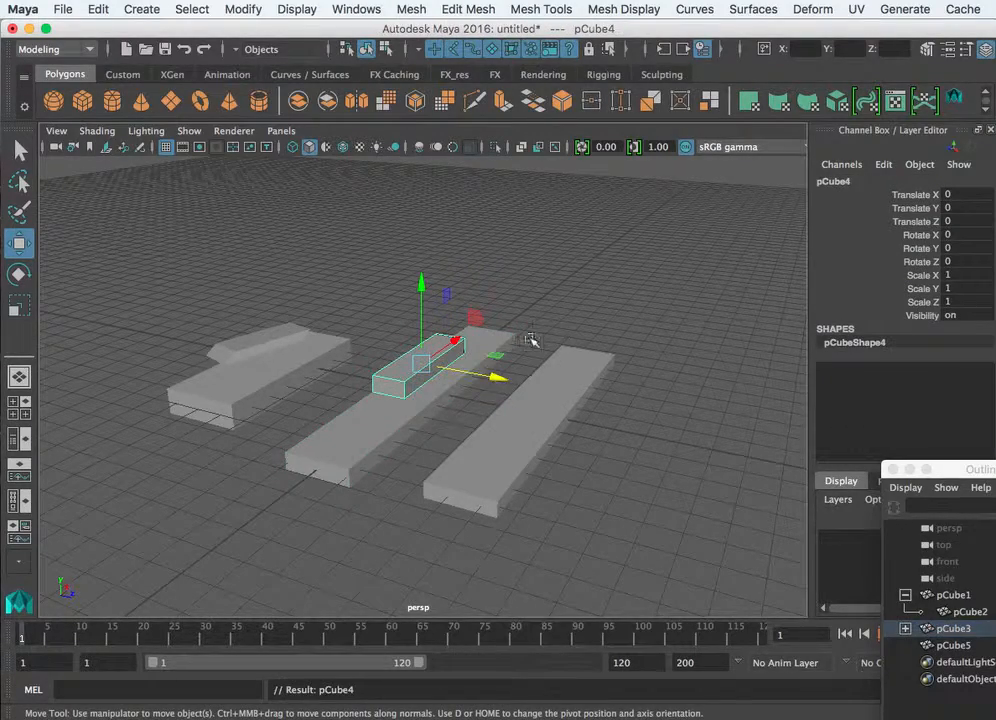
# Move the parent plank to about -2.644 in X
pyautogui.click(474, 396)
pyautogui.click(396, 413)
pyautogui.moveTo(460, 366); pyautogui.dragTo(444, 408)
# Raise the child block to about 1.346 in Y and rotate it to about 80.4, -66.9 and -38.5 degrees
pyautogui.click(414, 371)
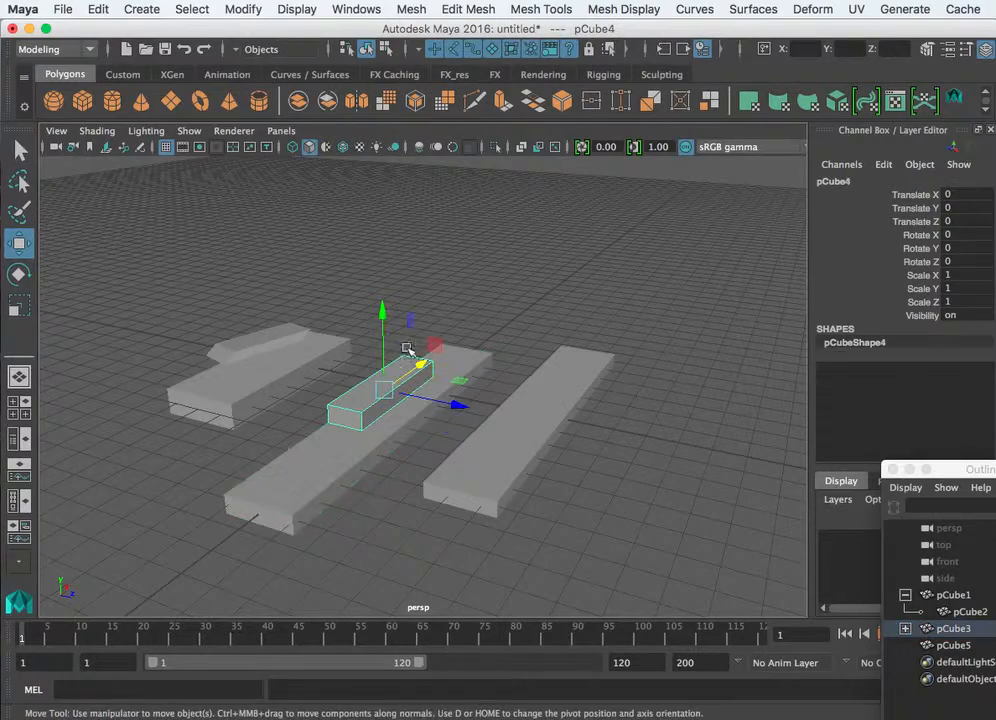
pyautogui.moveTo(405, 350); pyautogui.dragTo(389, 280)
pyautogui.press('e')
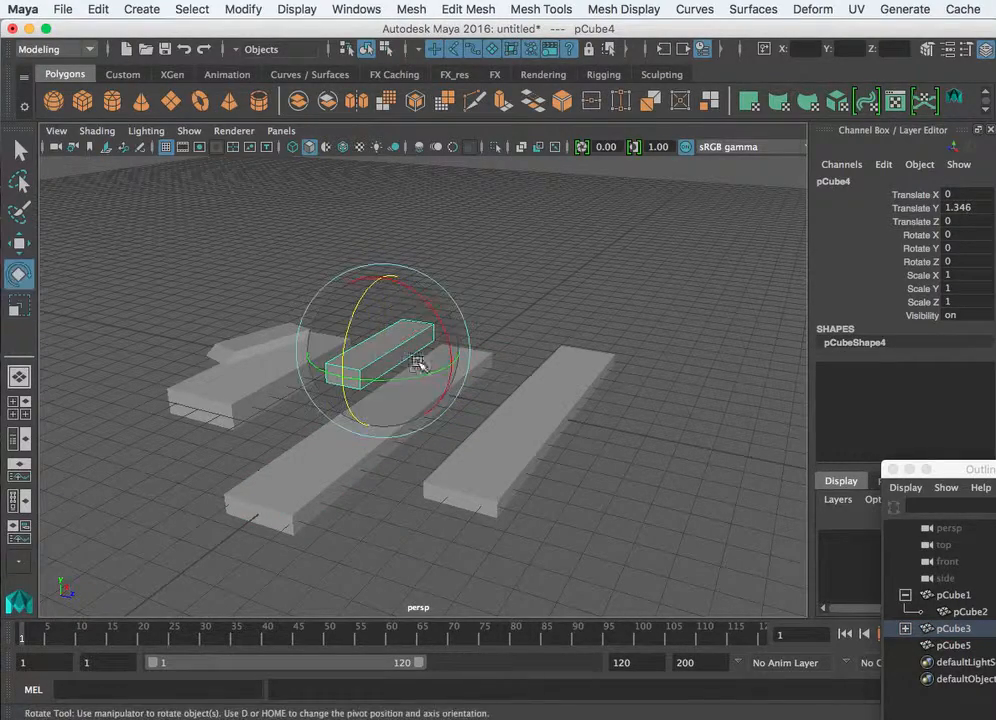
pyautogui.moveTo(402, 380); pyautogui.dragTo(313, 393)
pyautogui.moveTo(354, 322); pyautogui.dragTo(309, 328)
# Rotate the sheared child block on the first slab further to compare how it deforms
pyautogui.click(267, 335)
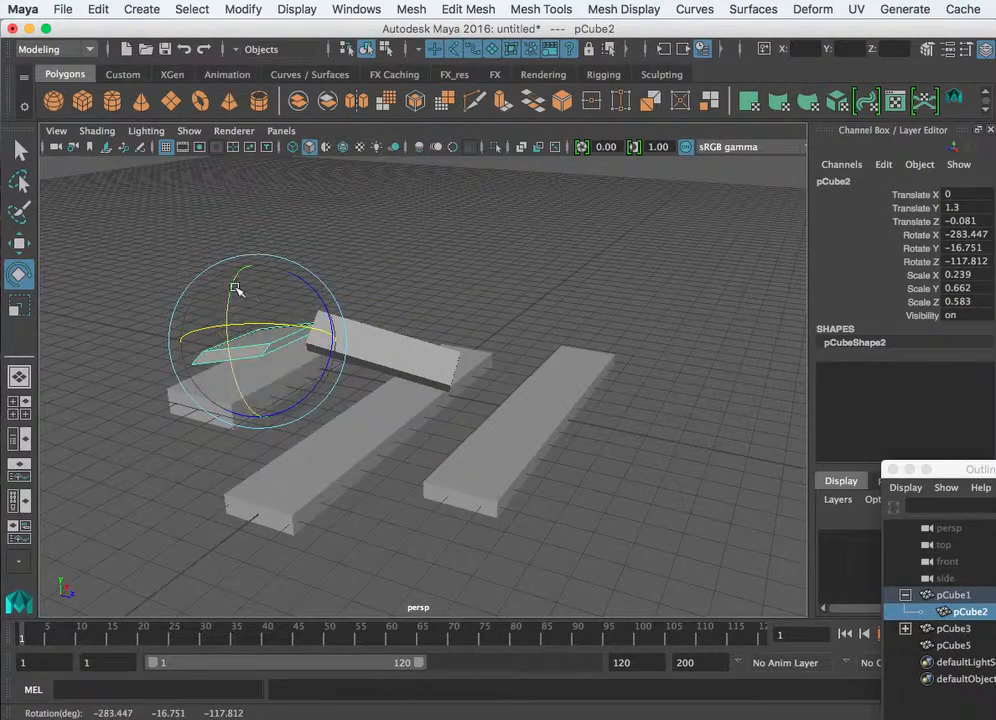
pyautogui.moveTo(238, 289); pyautogui.dragTo(408, 270)
pyautogui.click(408, 270)
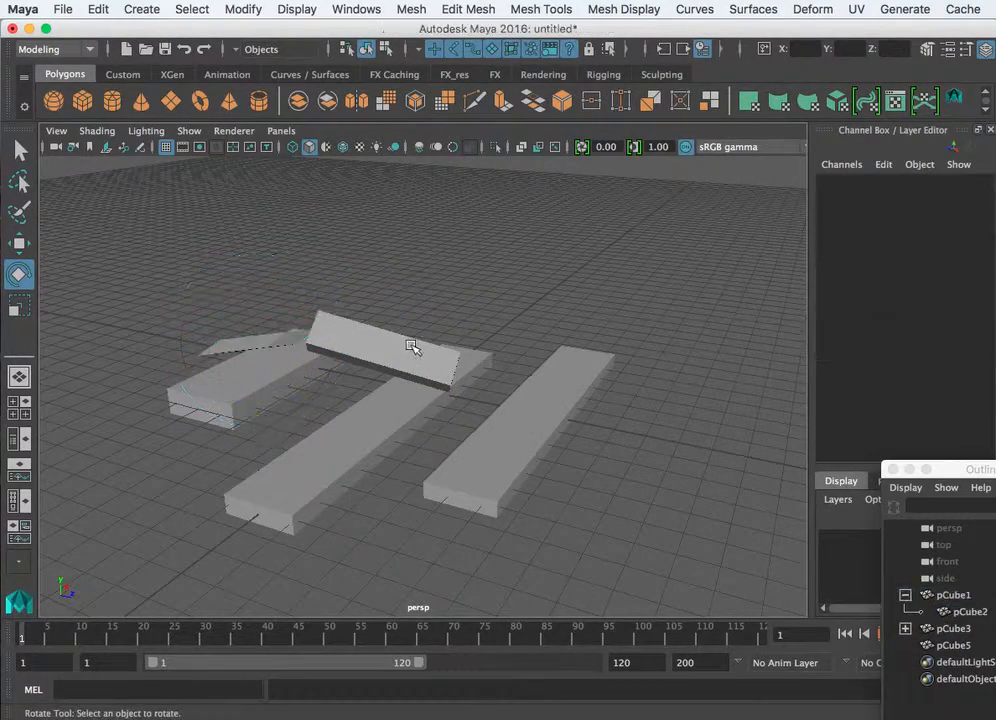
# Examine the rotated child block above the middle plank from another angle and inspect its scale values
pyautogui.click(411, 345)
pyautogui.keyDown('alt'); pyautogui.moveTo(516, 369); pyautogui.dragTo(455, 416); pyautogui.keyUp('alt')
pyautogui.moveTo(948, 274); pyautogui.dragTo(948, 301)
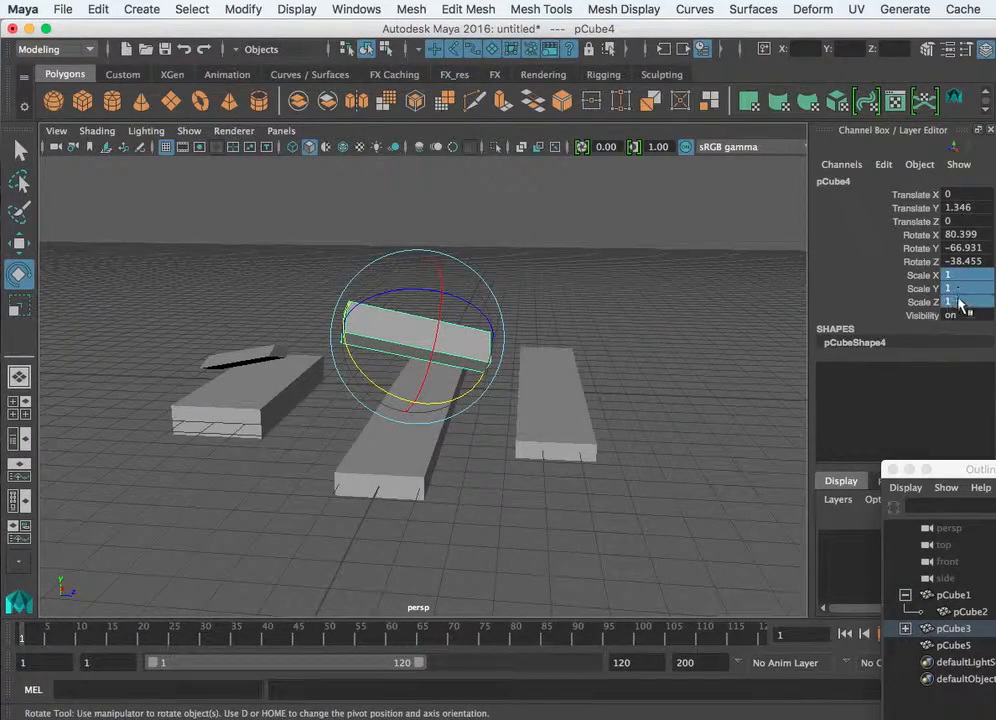
pyautogui.click(472, 479)
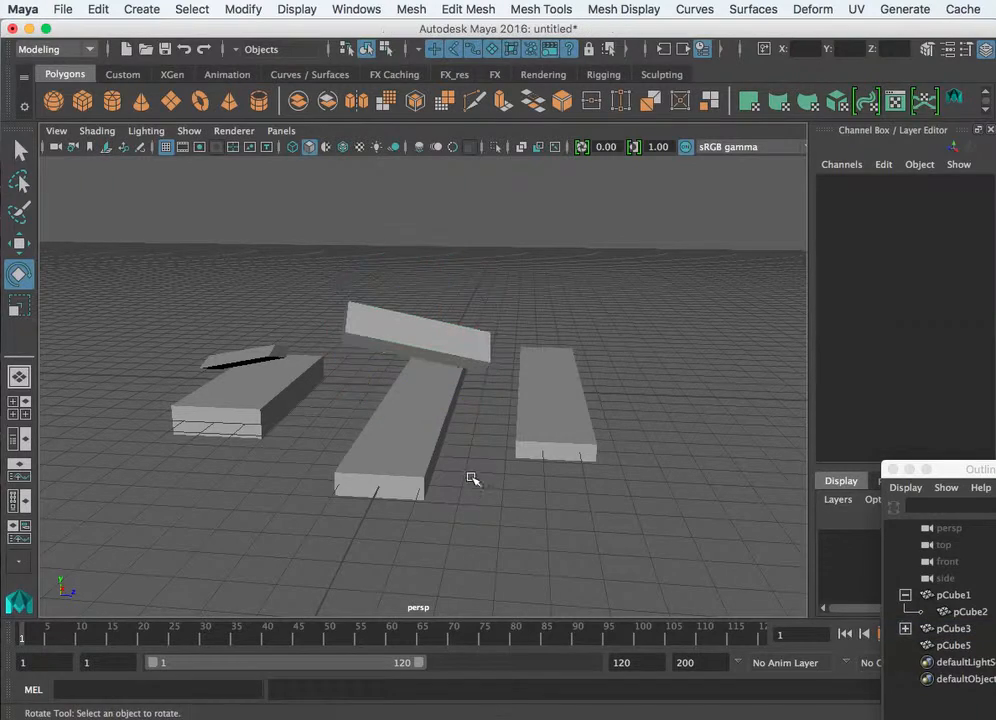
pyautogui.click(463, 362)
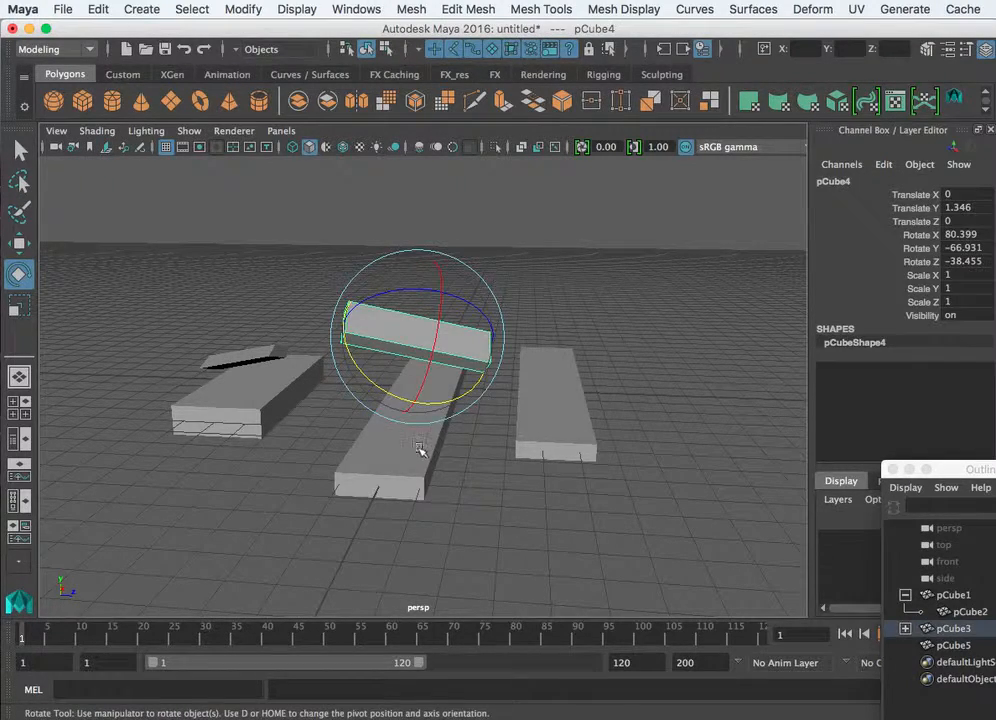
# Try moving the middle plank and its child block, both selected, along Z, and undo each move
pyautogui.click(418, 453)
pyautogui.click(505, 307)
pyautogui.moveTo(487, 282); pyautogui.dragTo(405, 434)
pyautogui.press('w')
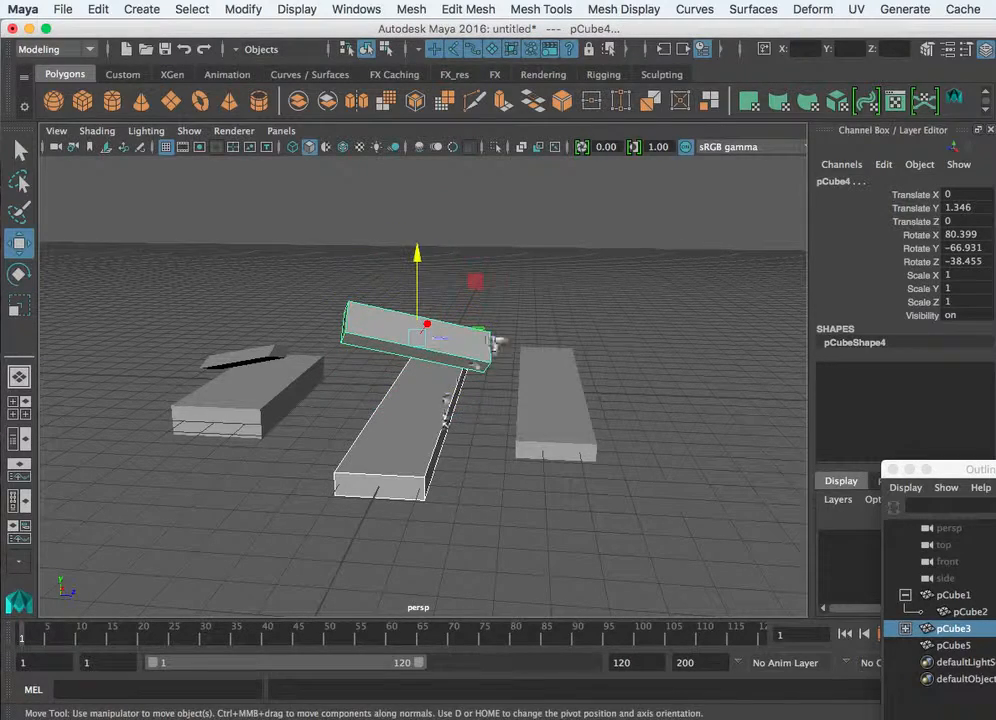
pyautogui.moveTo(490, 343); pyautogui.dragTo(582, 349)
pyautogui.press('super+z')
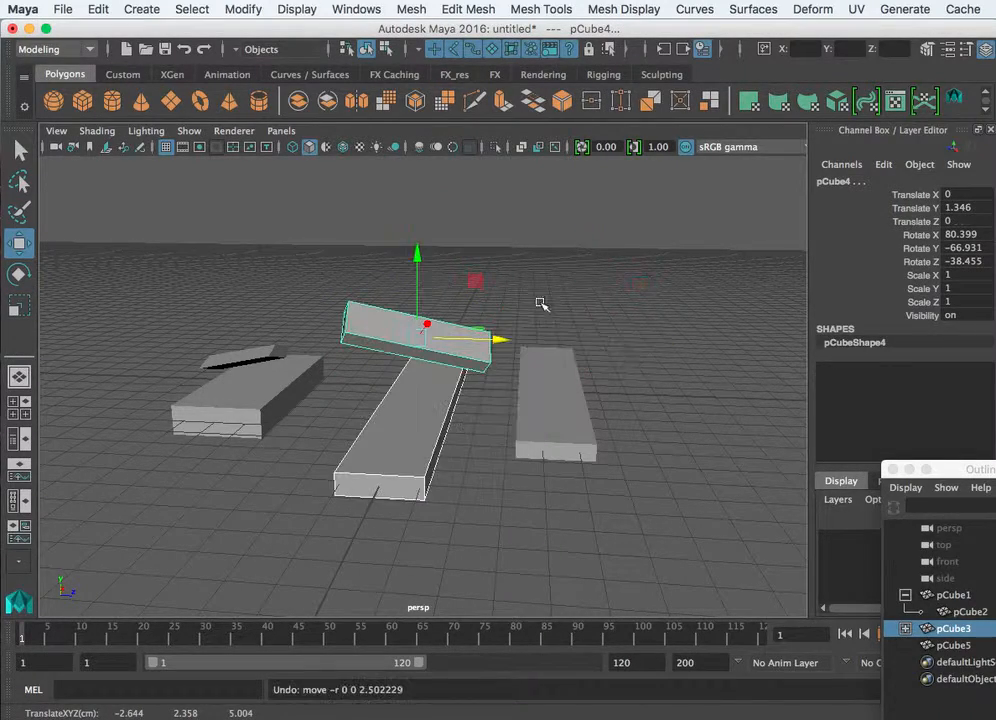
pyautogui.click(485, 298)
pyautogui.moveTo(500, 273); pyautogui.dragTo(340, 438)
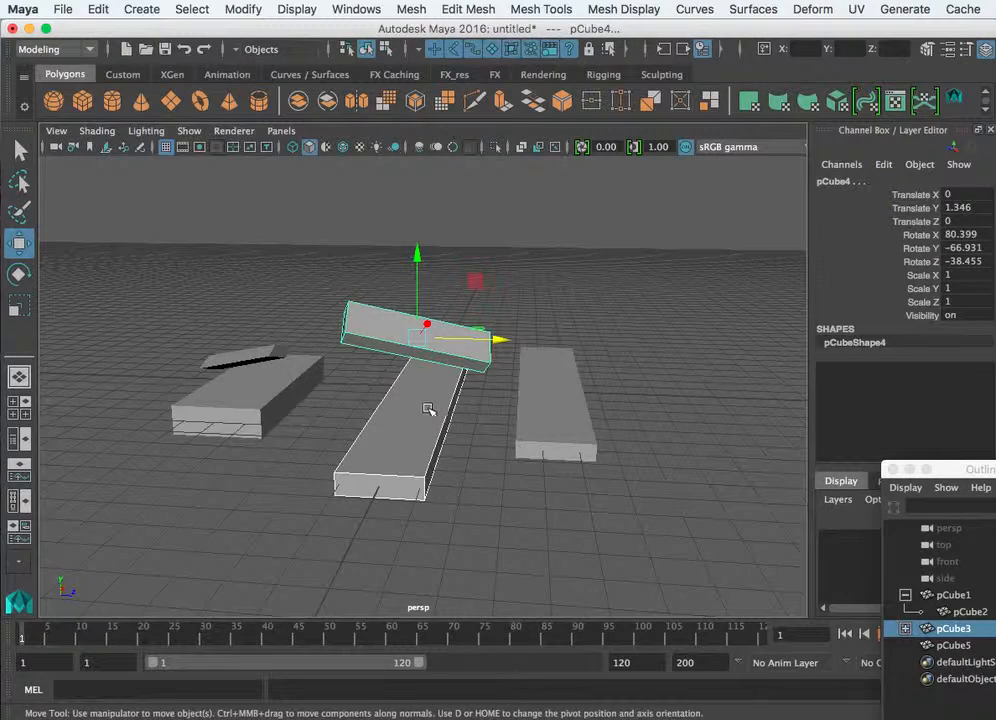
pyautogui.moveTo(381, 337); pyautogui.dragTo(490, 402)
pyautogui.press('super+z')
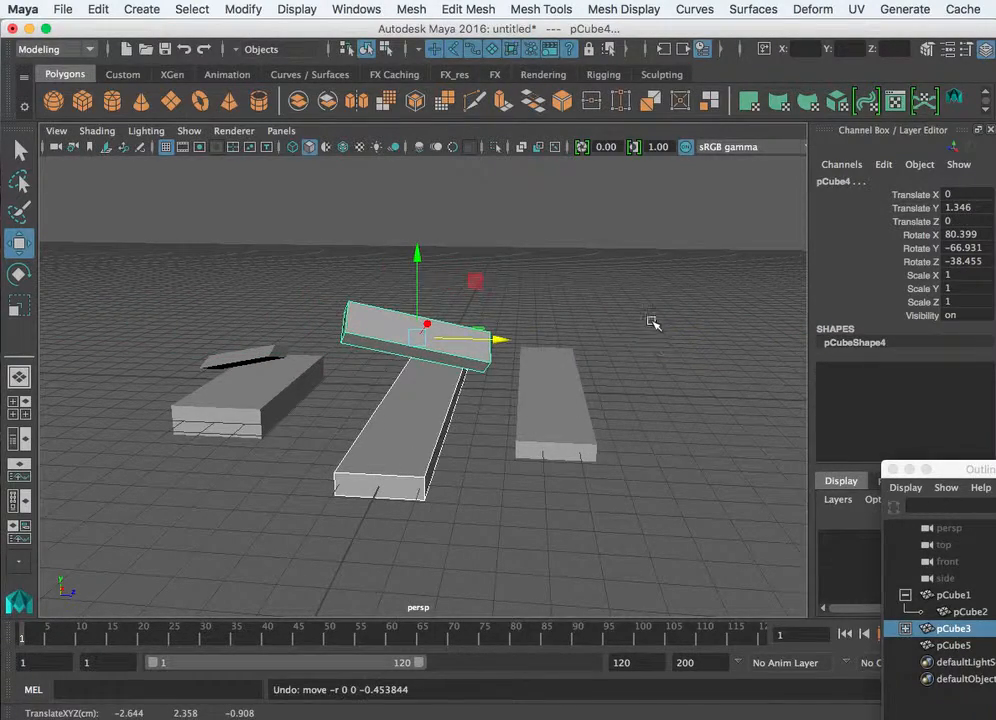
pyautogui.click(650, 321)
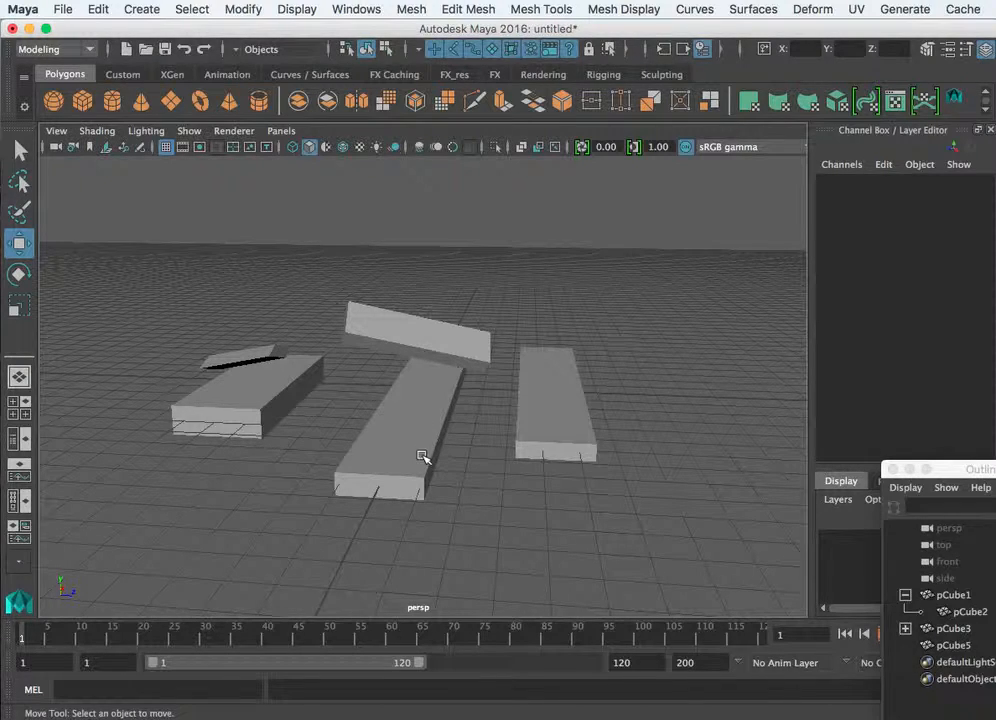
# Move only the parent plank to about -0.735 in Z
pyautogui.click(421, 462)
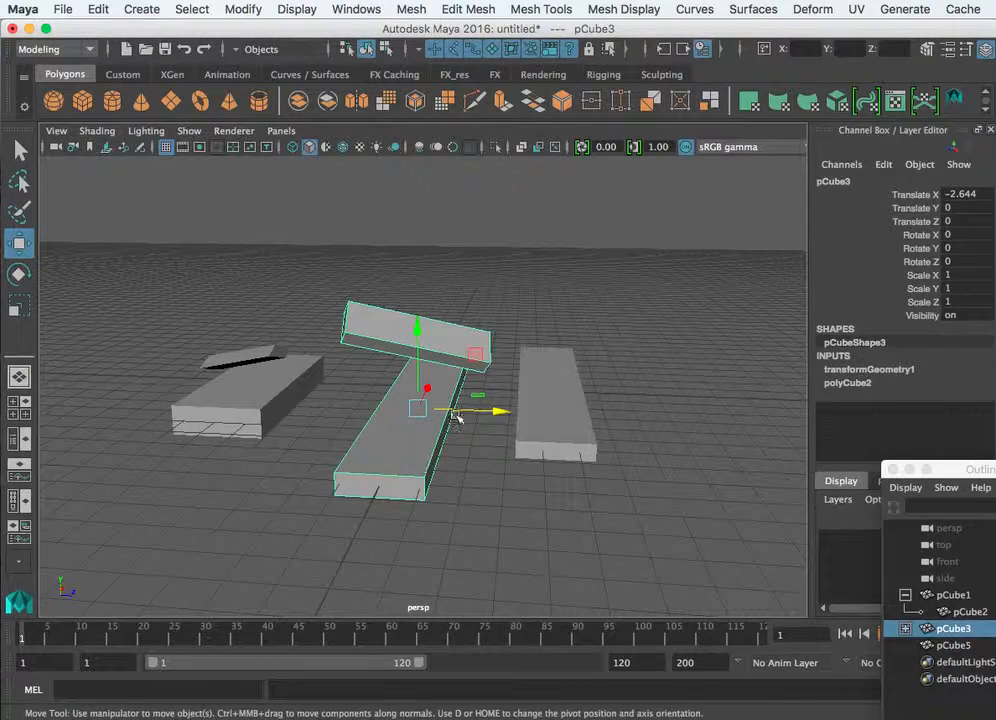
pyautogui.moveTo(496, 407); pyautogui.dragTo(473, 446)
# Try moving the parent plank and its child, both selected, by about 3.785 in Z, and undo the move
pyautogui.click(405, 318)
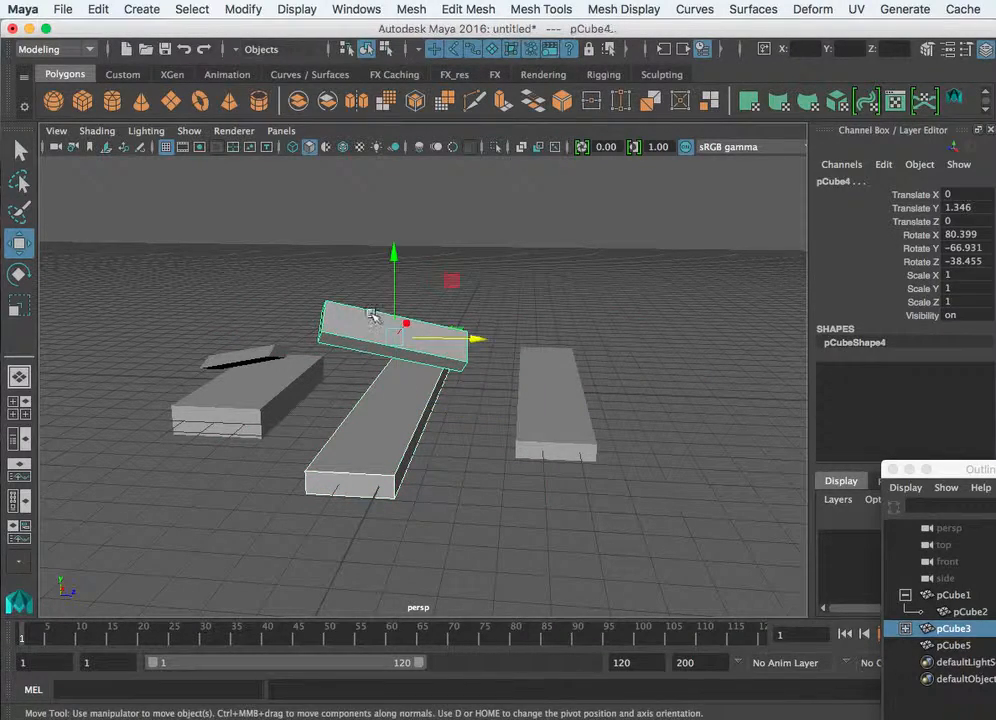
pyautogui.click(407, 428)
pyautogui.click(355, 333)
pyautogui.moveTo(480, 341); pyautogui.dragTo(600, 358)
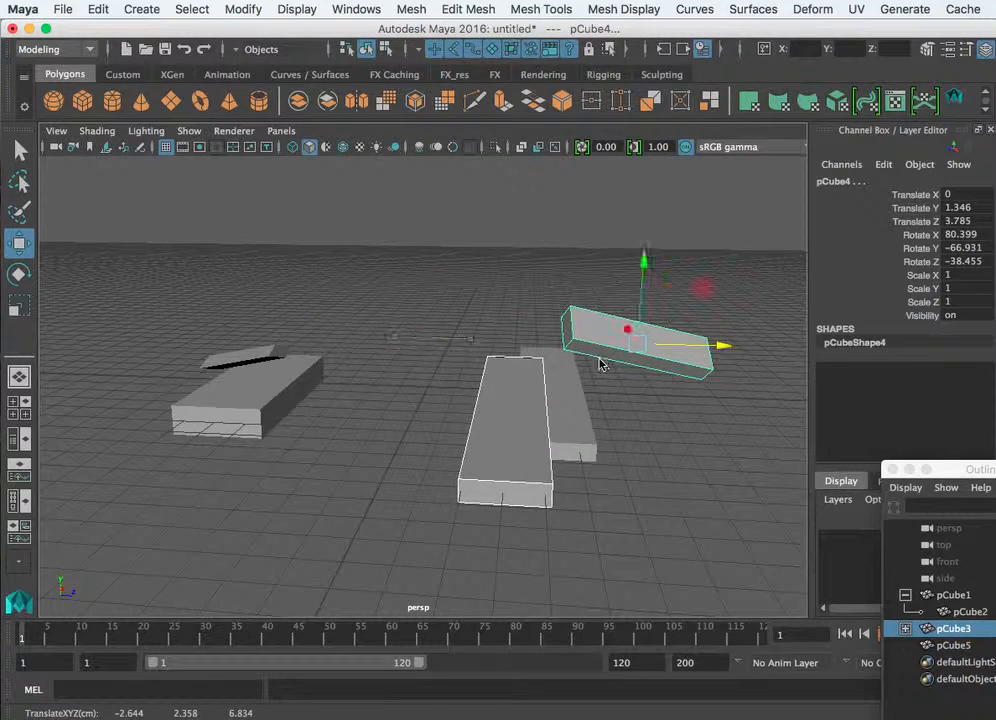
pyautogui.click(507, 468)
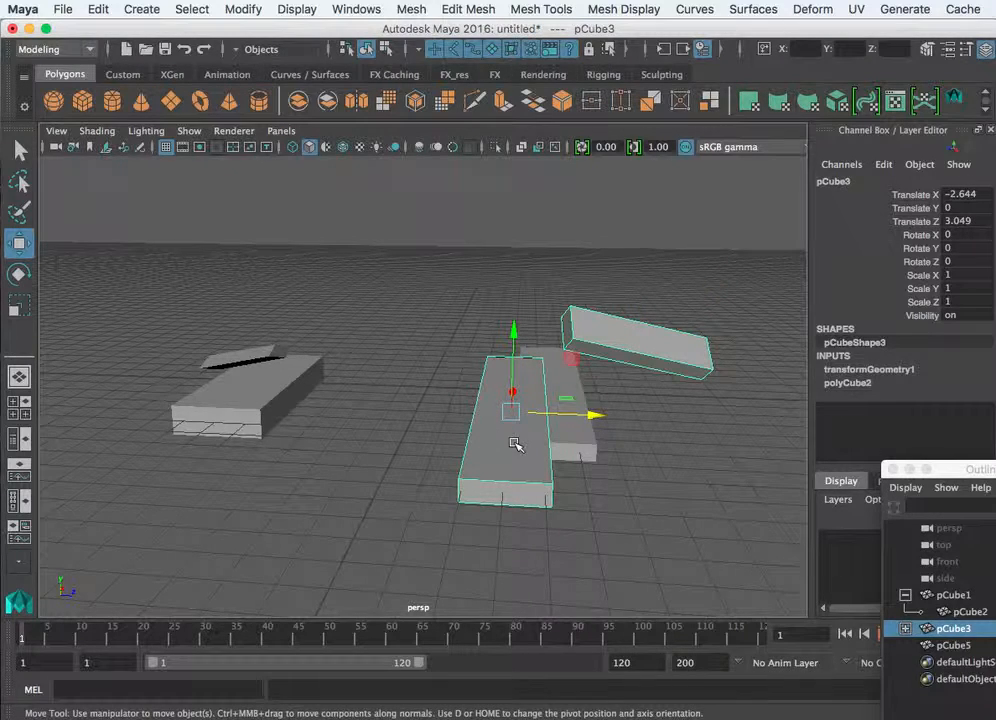
pyautogui.click(620, 342)
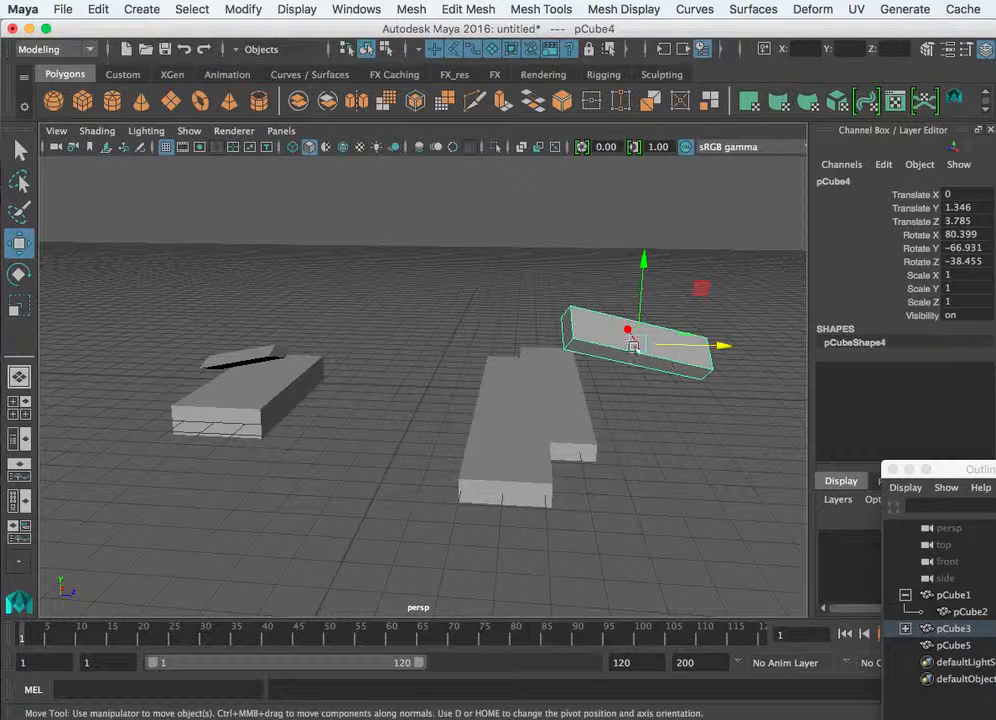
pyautogui.hotkey('ctrl', 'z')
pyautogui.hotkey('ctrl', 'z')
pyautogui.hotkey('ctrl', 'z')
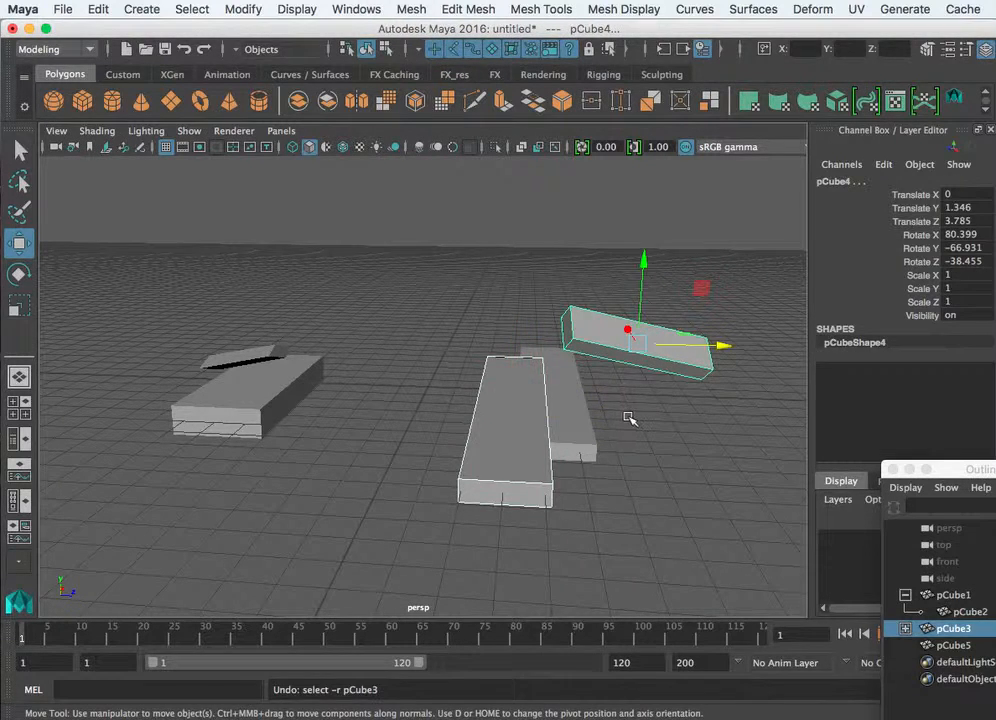
# Check the scale values of the parent plank and its child, and bring the Outliner fully into view
pyautogui.moveTo(950, 275); pyautogui.dragTo(960, 302)
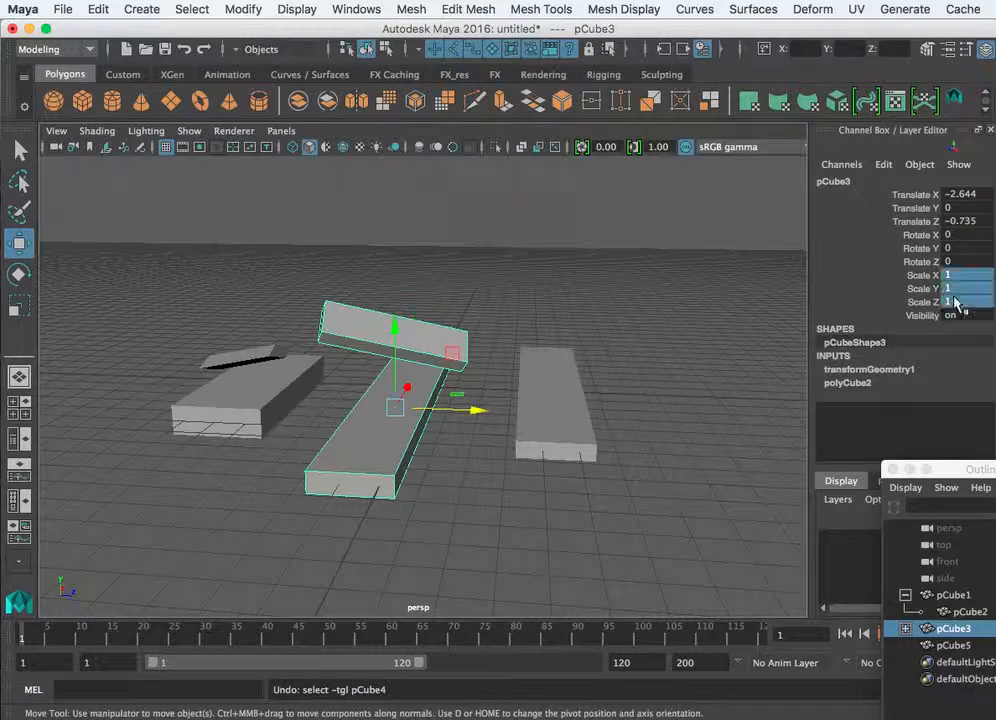
pyautogui.click(456, 307)
pyautogui.click(405, 375)
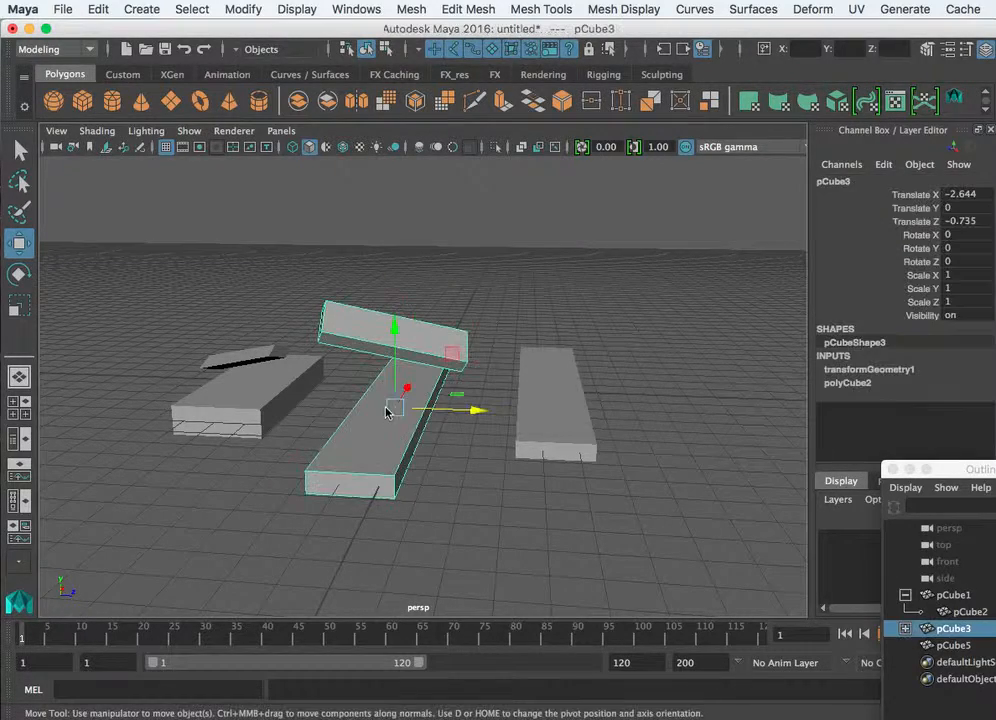
pyautogui.click(437, 332)
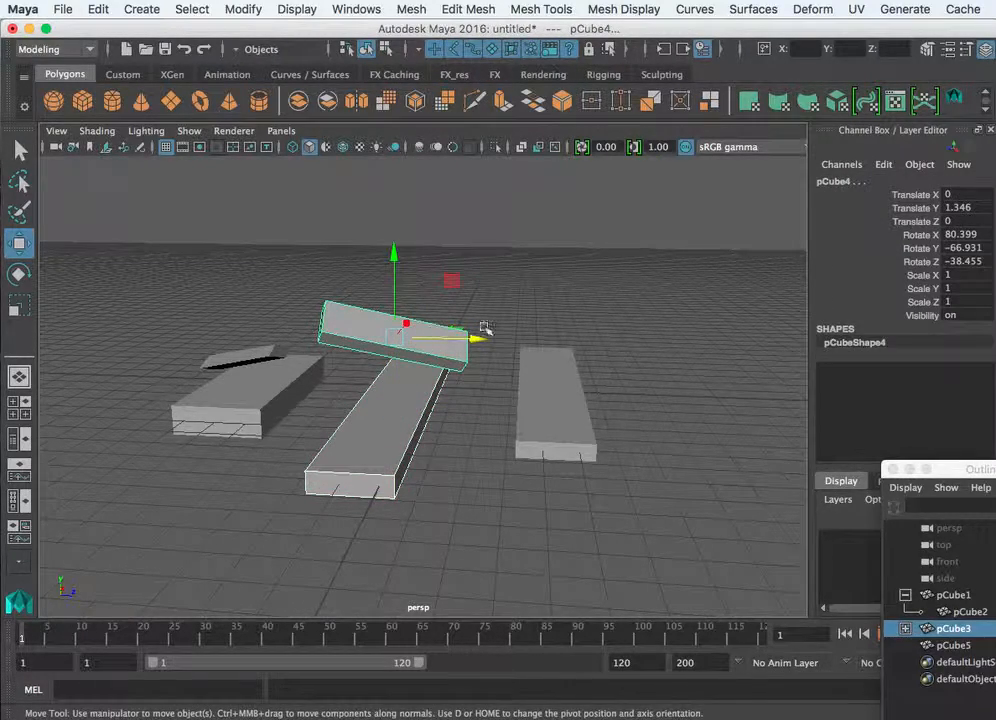
pyautogui.click(507, 303)
pyautogui.moveTo(956, 470); pyautogui.dragTo(687, 199)
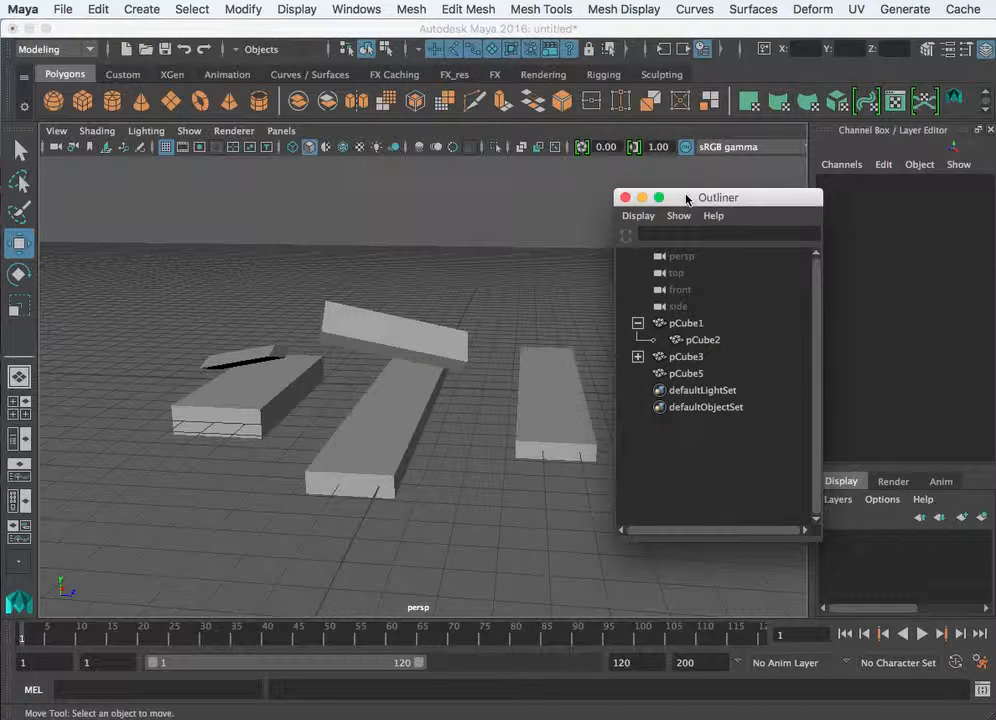